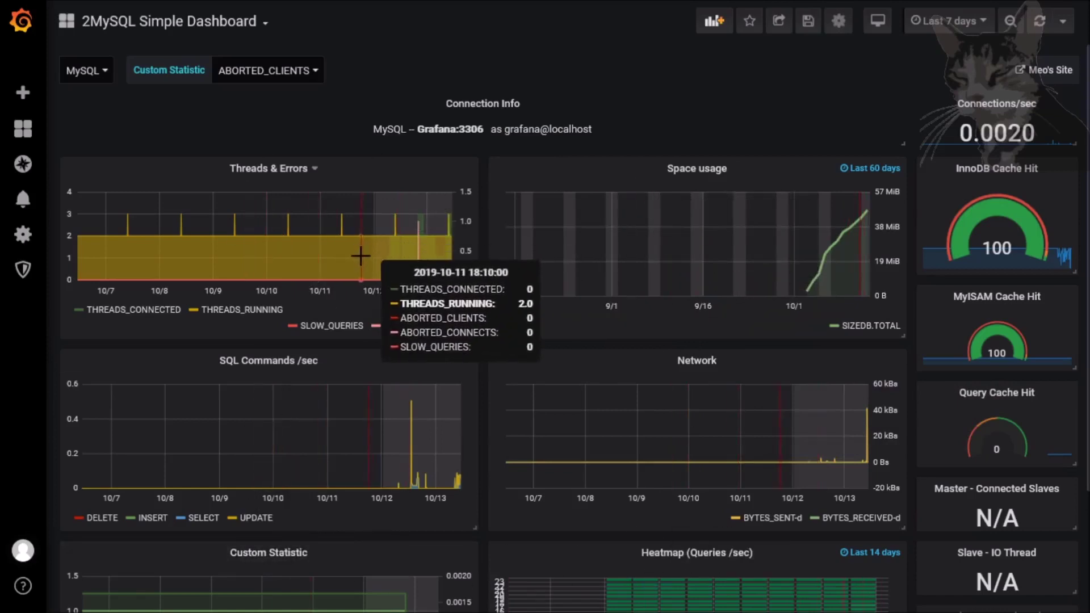
Review the Threads & Errors graph on the 2MySQL Simple Dashboard, then switch to draw.io
scroll(698, 237, down, 2)
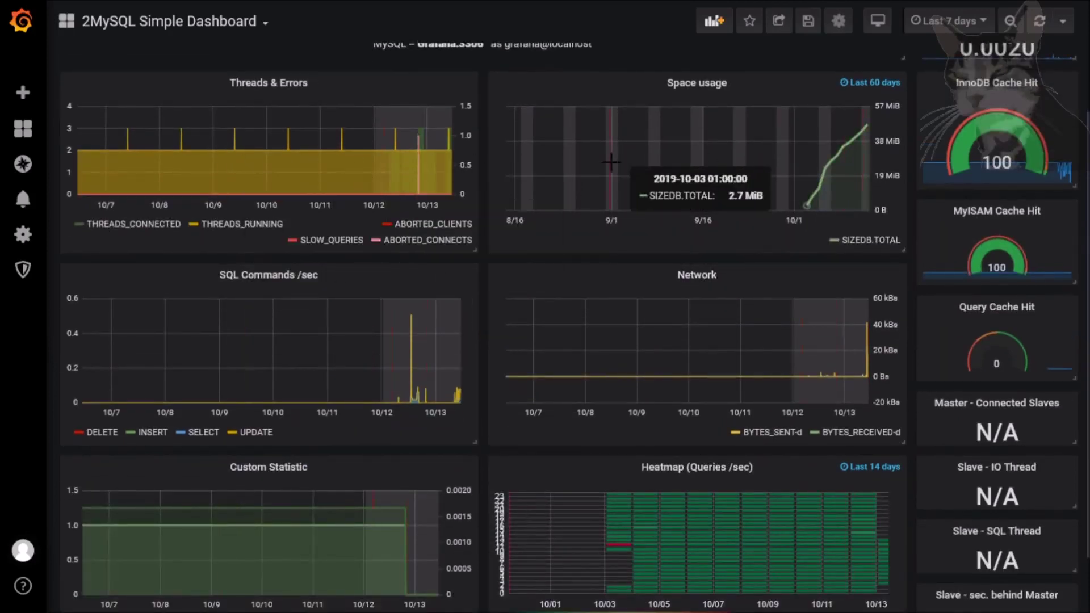
scroll(358, 221, up, 2)
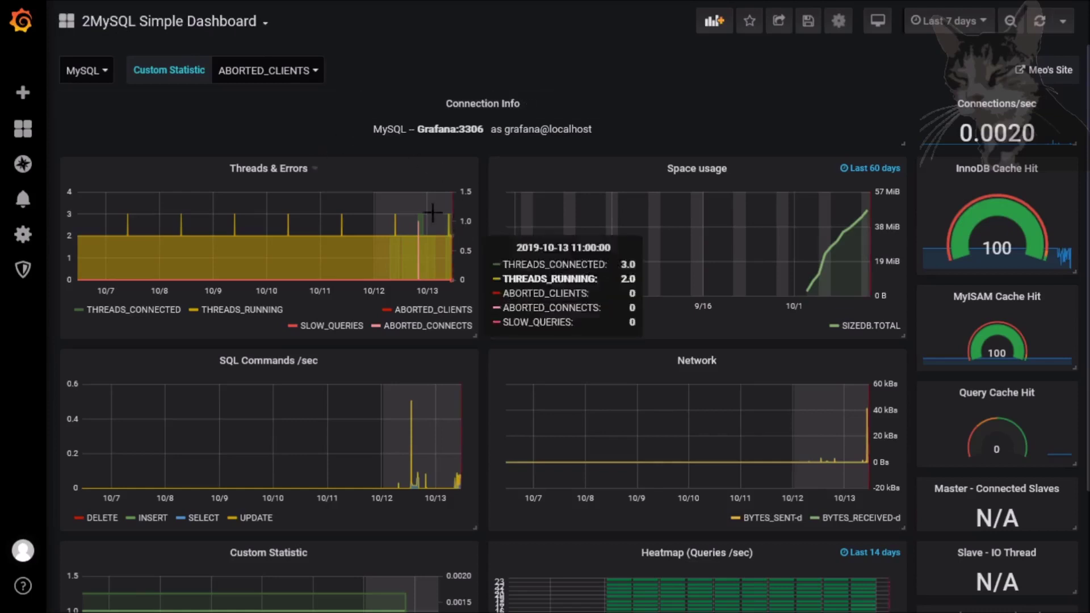
click(316, 11)
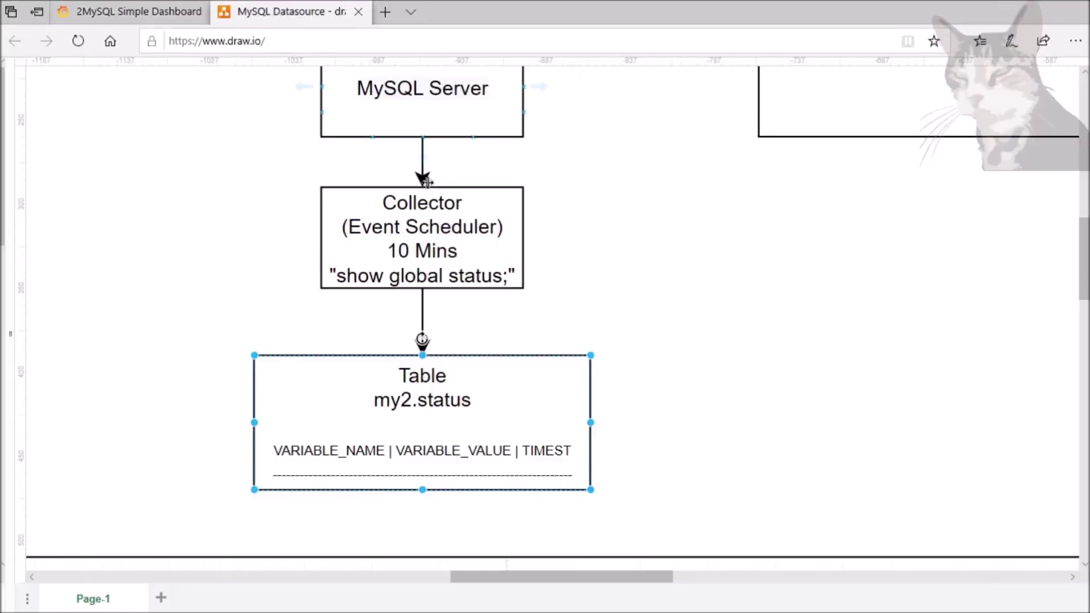
Scroll through the MySQL Server → 10-minute Collector → my2.status data-flow diagram
scroll(419, 224, up, 5)
scroll(445, 231, down, 2)
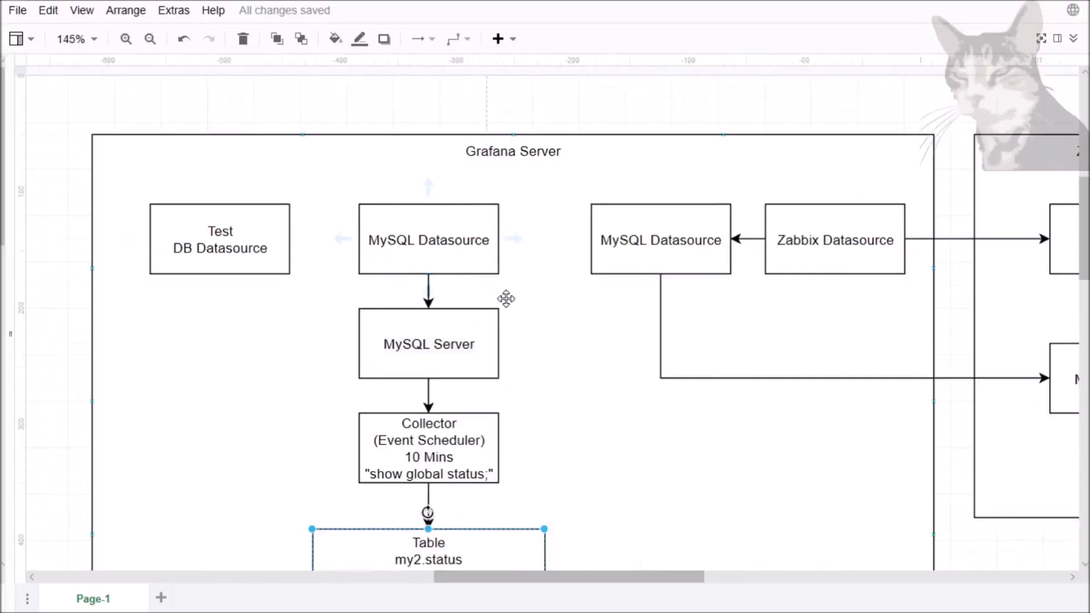
scroll(506, 299, down, 3)
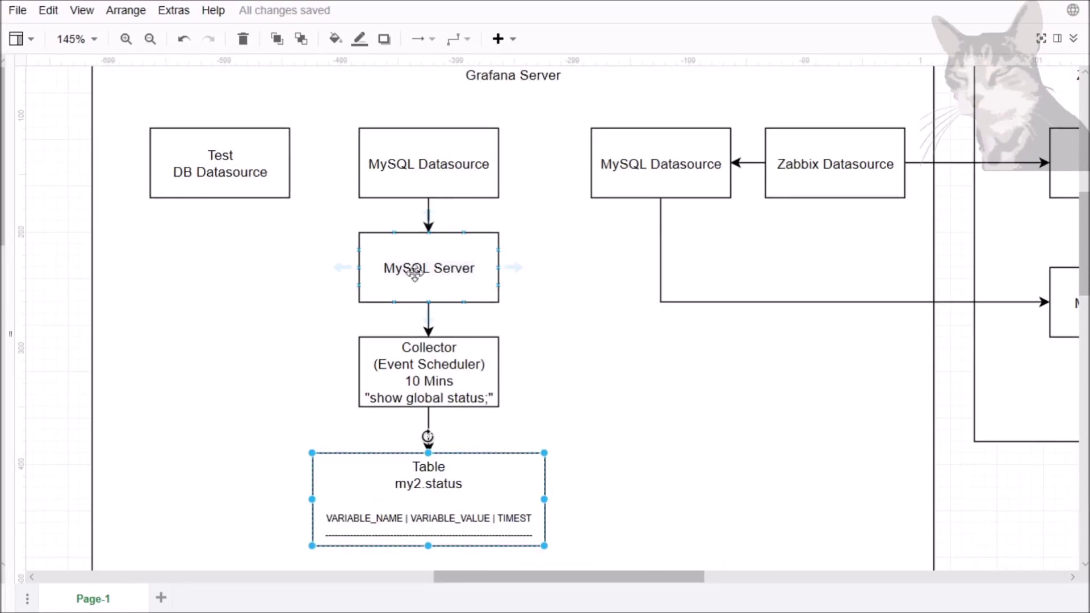
scroll(498, 289, up, 3)
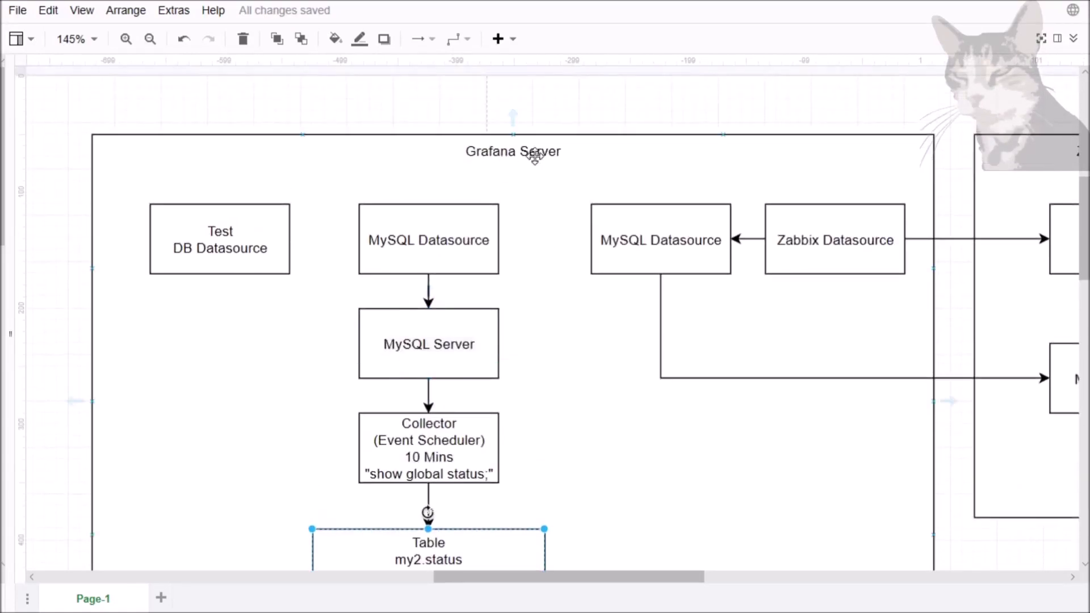
scroll(488, 193, down, 5)
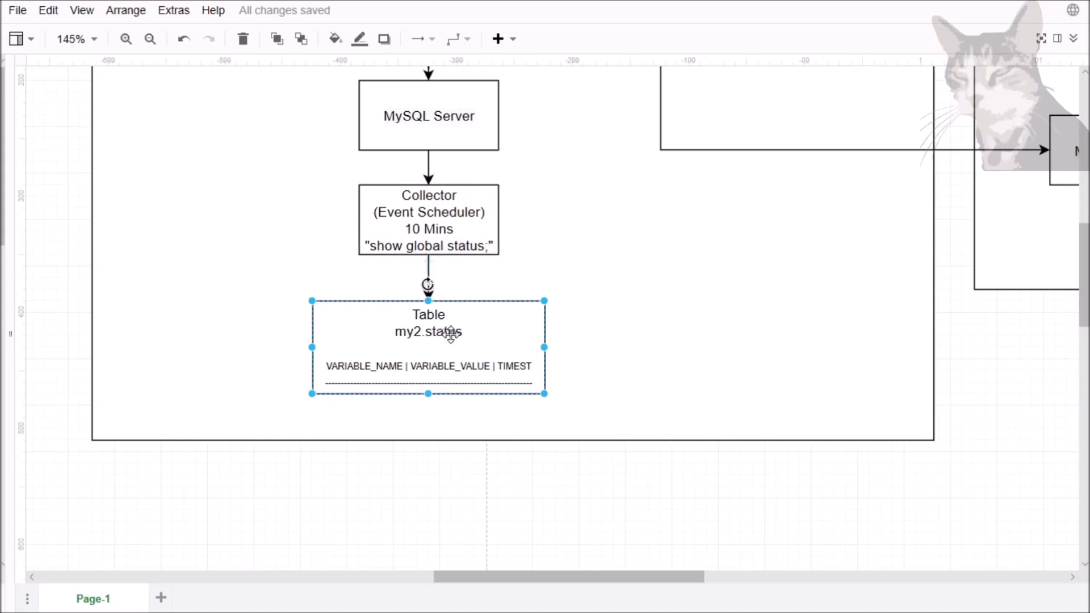
scroll(425, 395, up, 3)
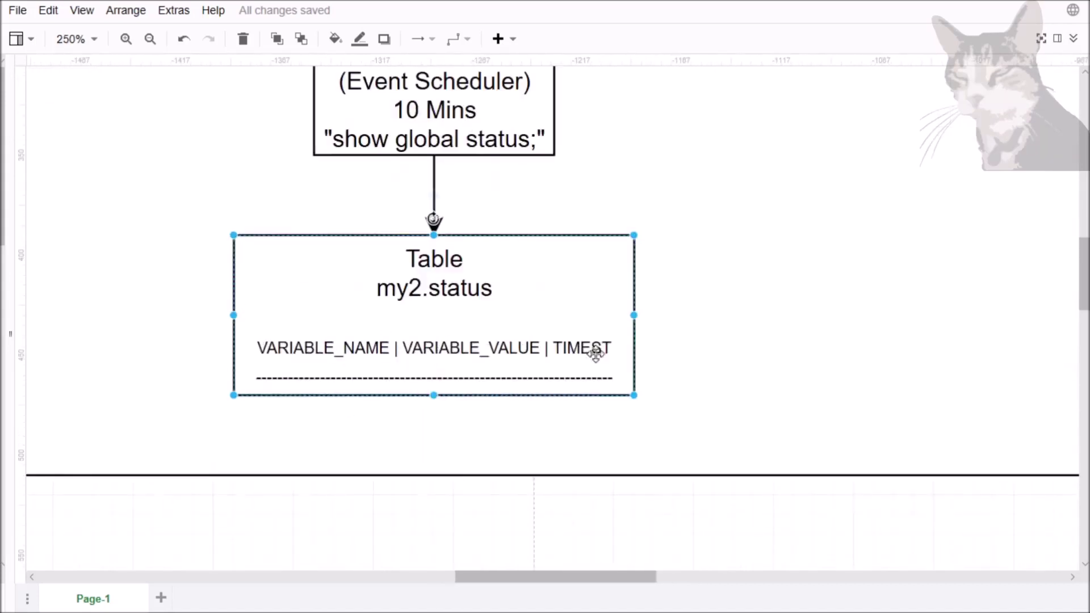
scroll(535, 359, up, 4)
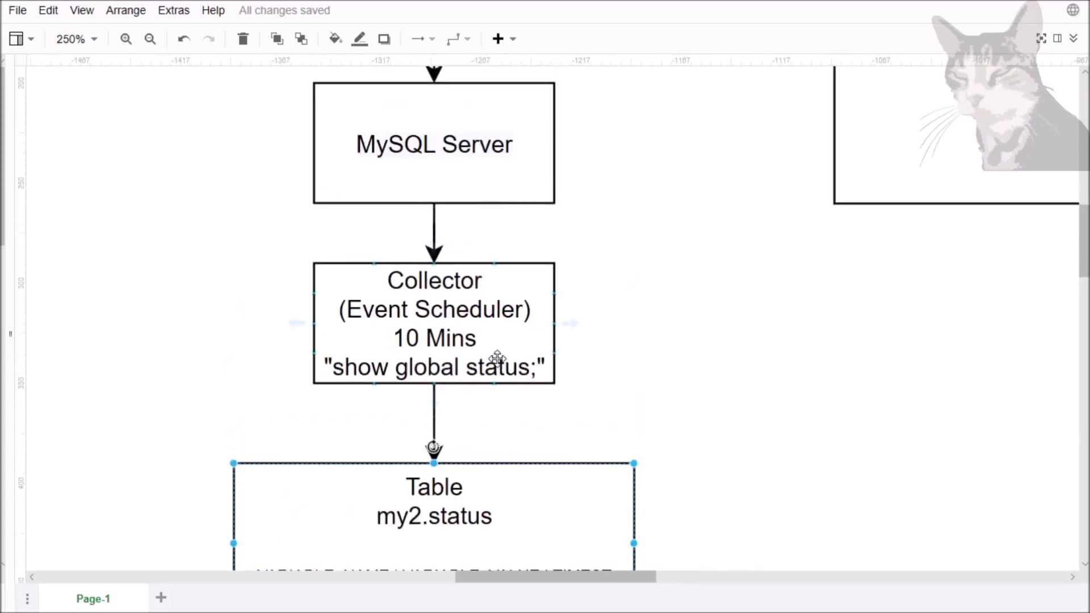
scroll(497, 362, down, 2)
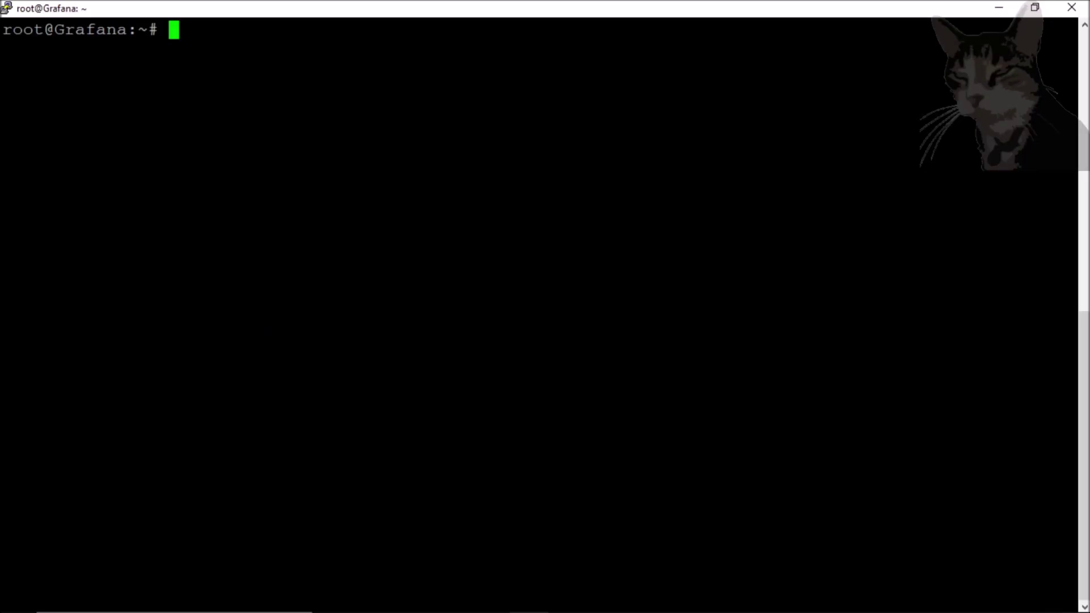
Start the mysql client and run 'show global status;'
text(mysql)
key(Return)
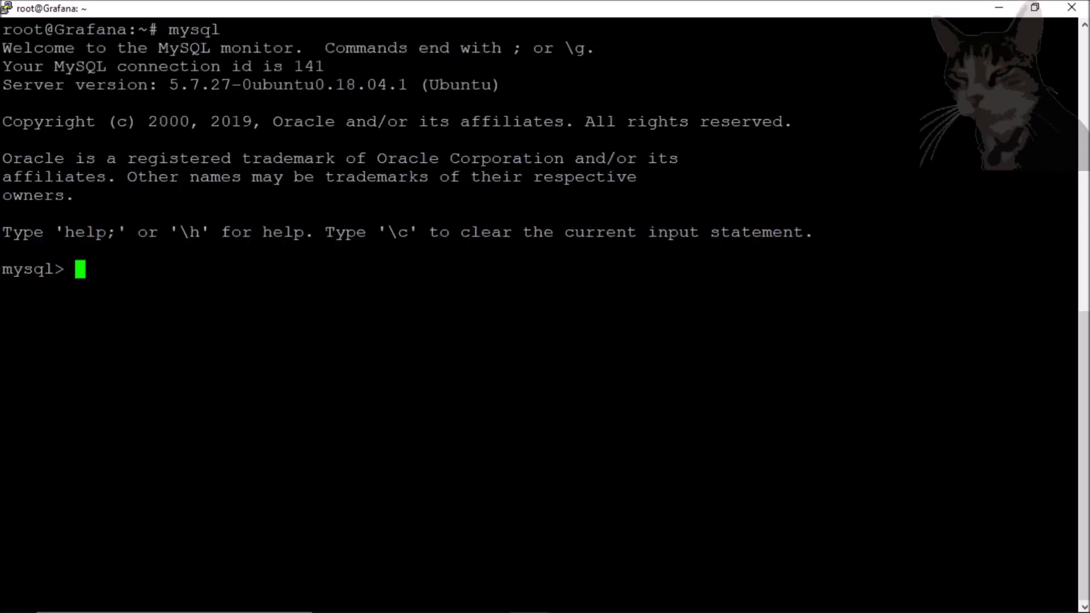
text(show glob)
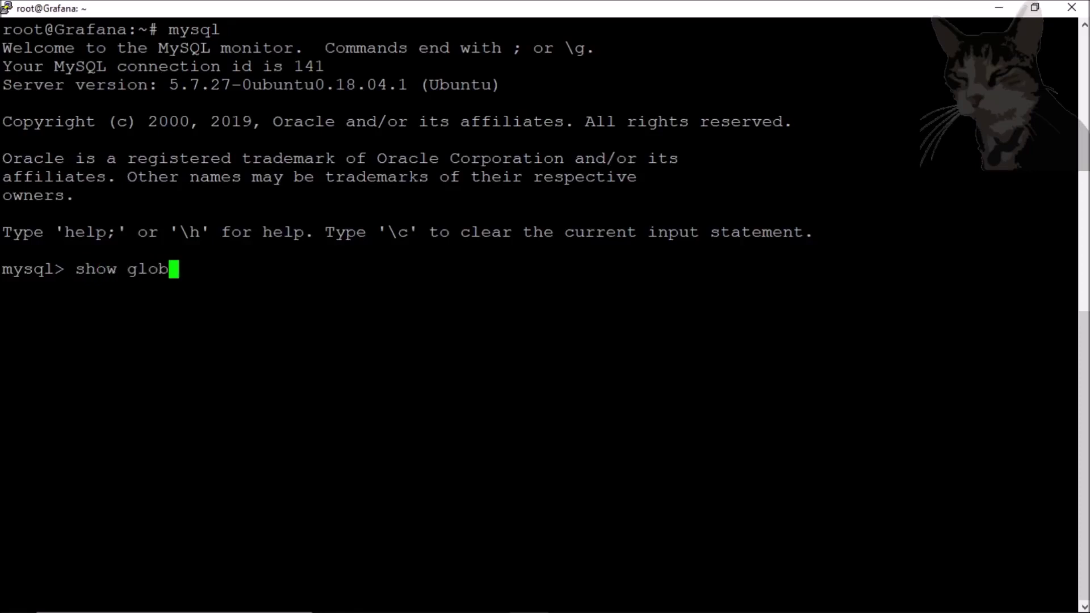
text(al status;)
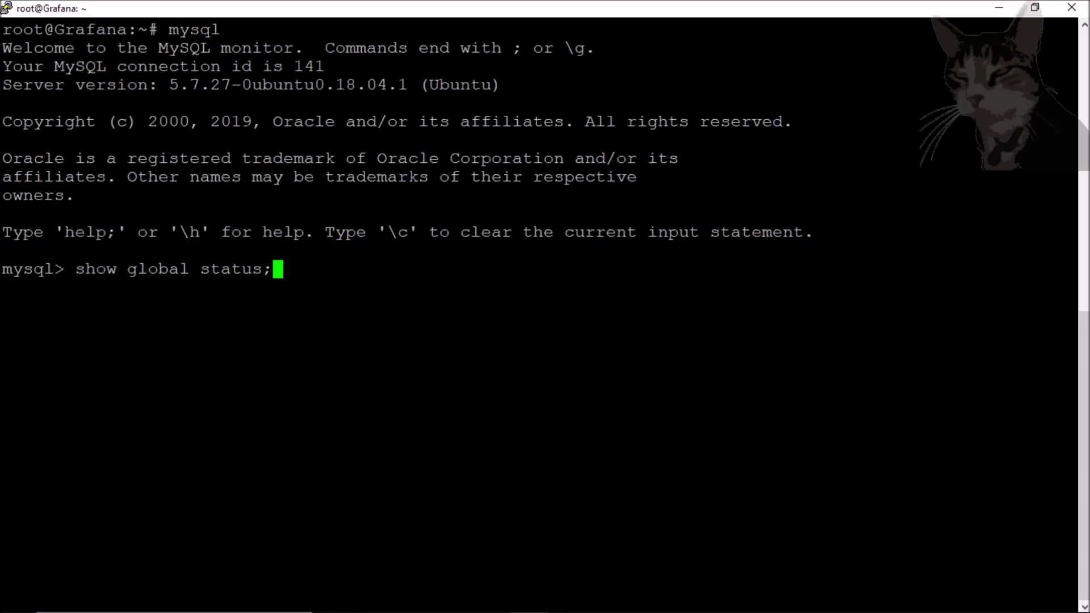
key(Return)
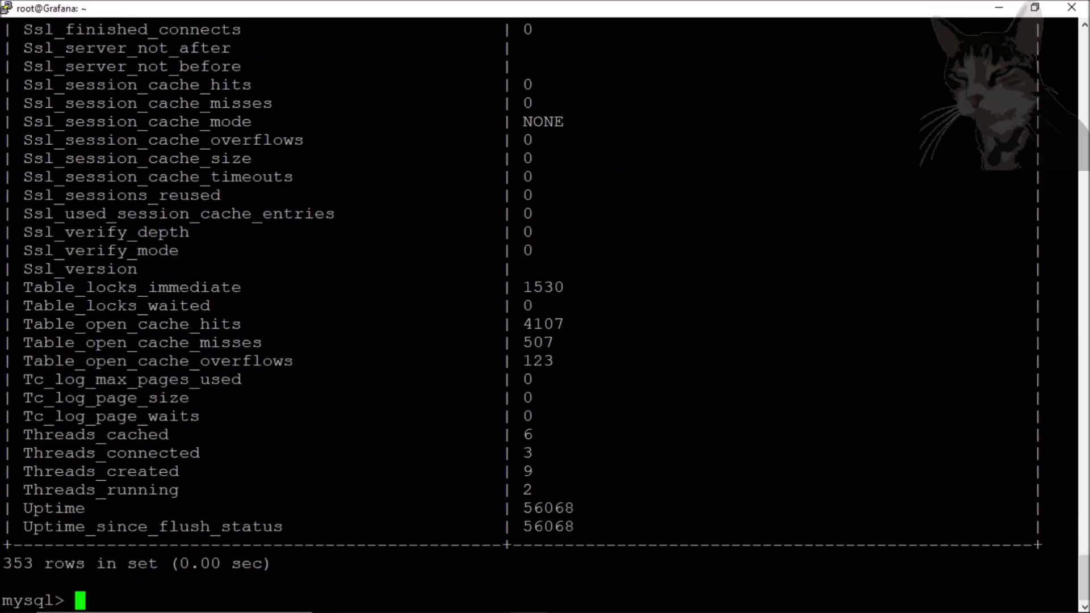
Scroll the 353 status rows, including Threads_running at 2, and glance at the draw.io diagram
scroll(545, 307, up, 20)
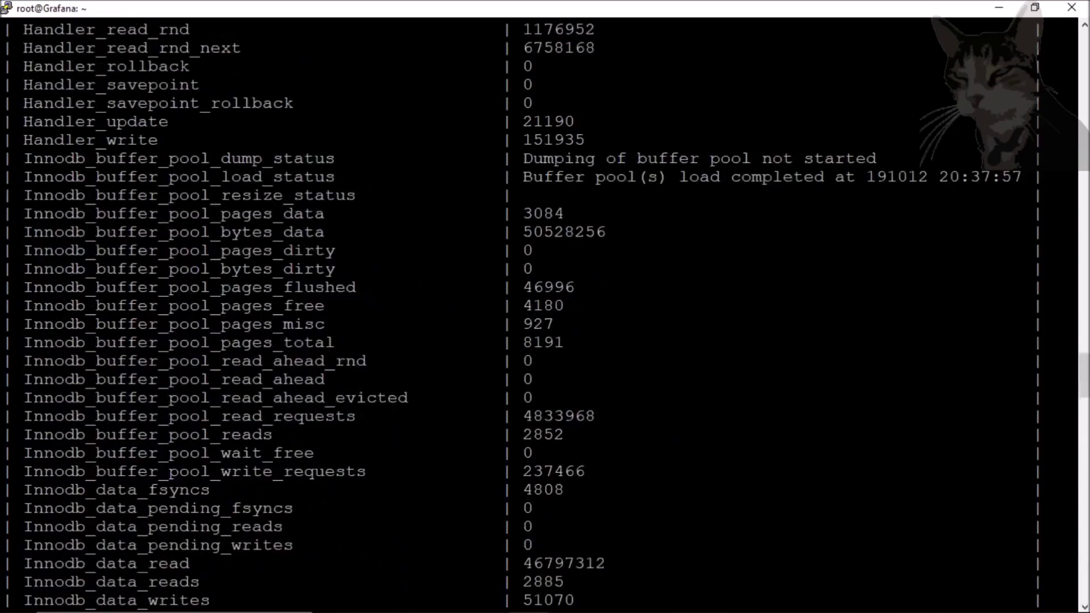
scroll(545, 307, down, 15)
scroll(545, 306, down, 20)
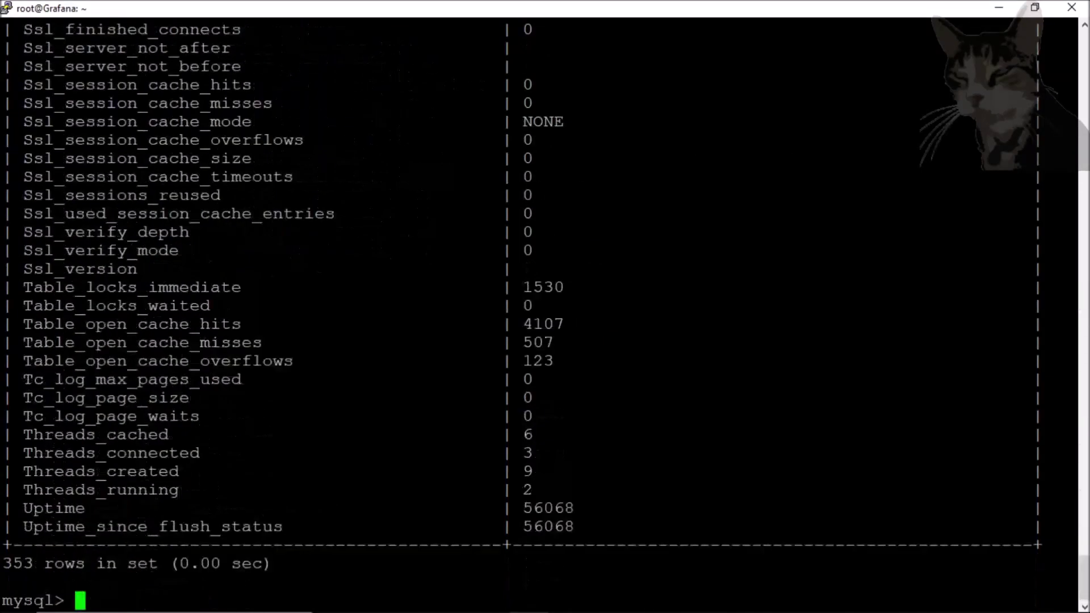
key(alt+Tab)
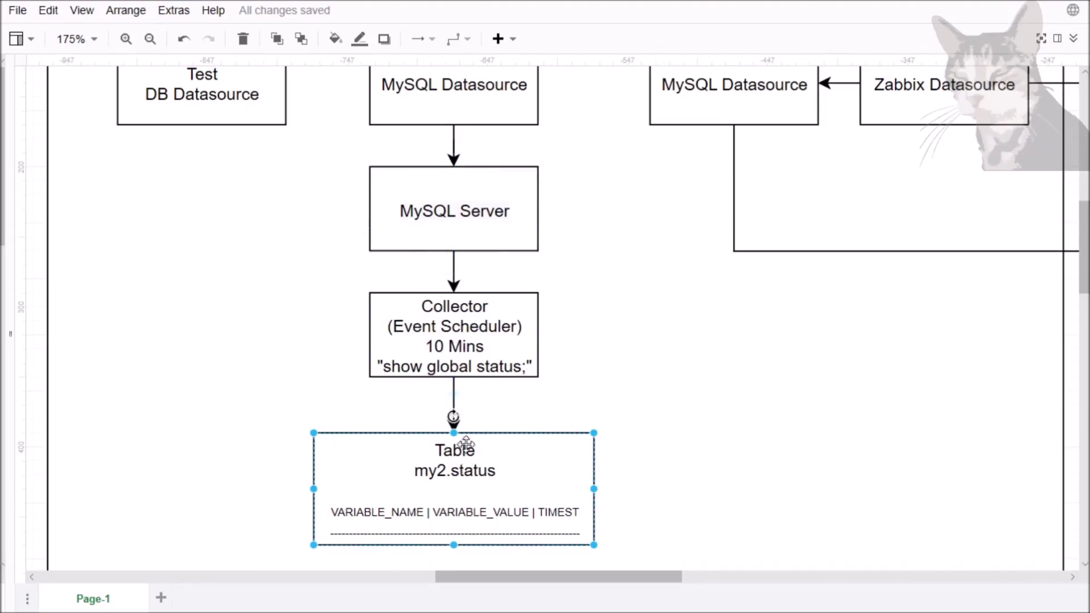
key(alt+Tab)
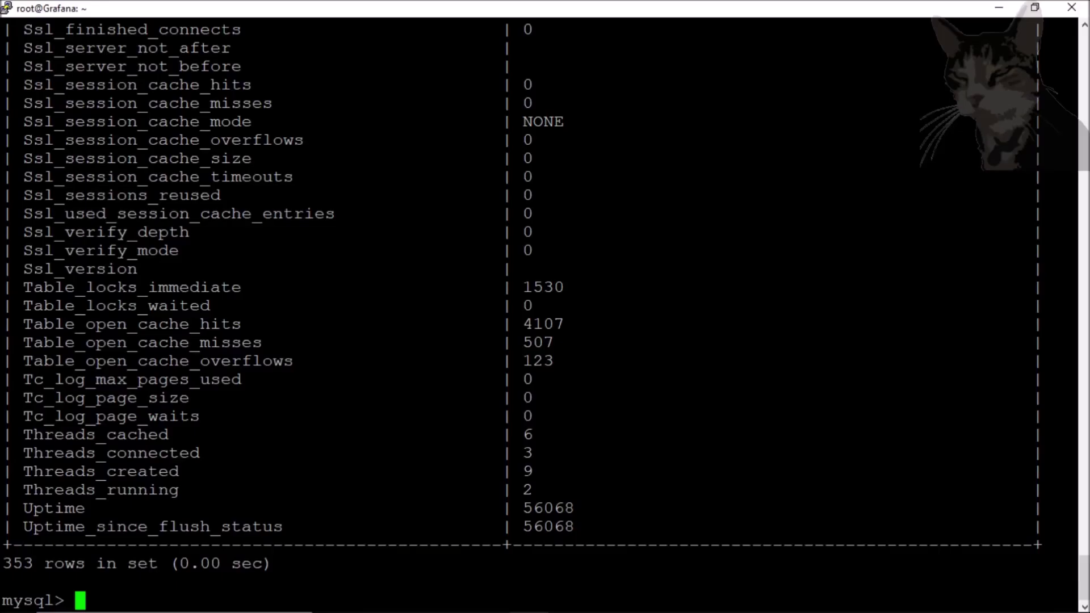
Query ten rows with 'select * from my2.status limit 10;'
text(select )
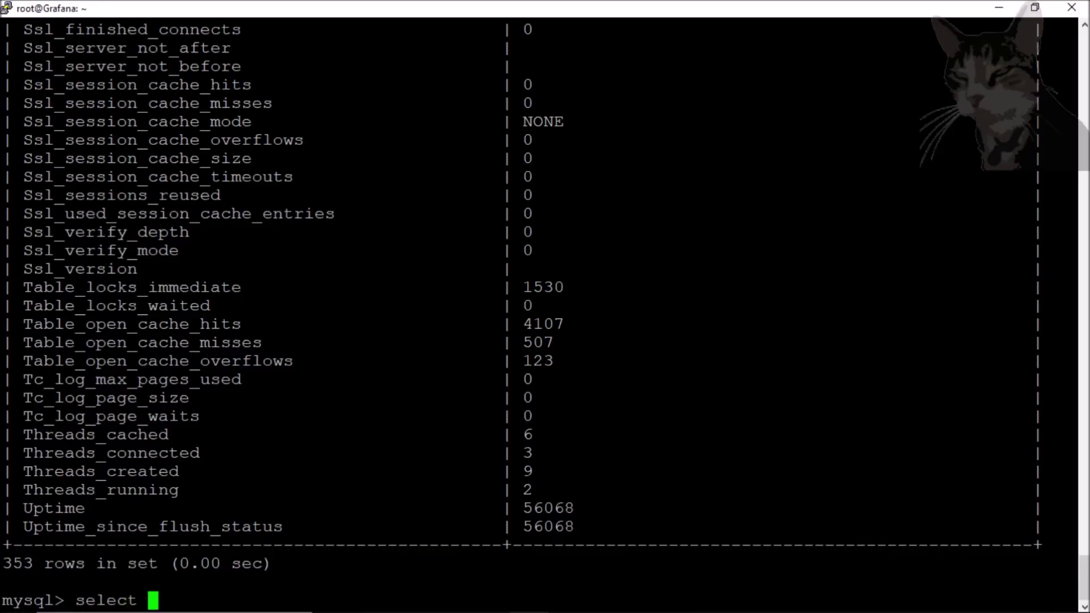
text(* from my)
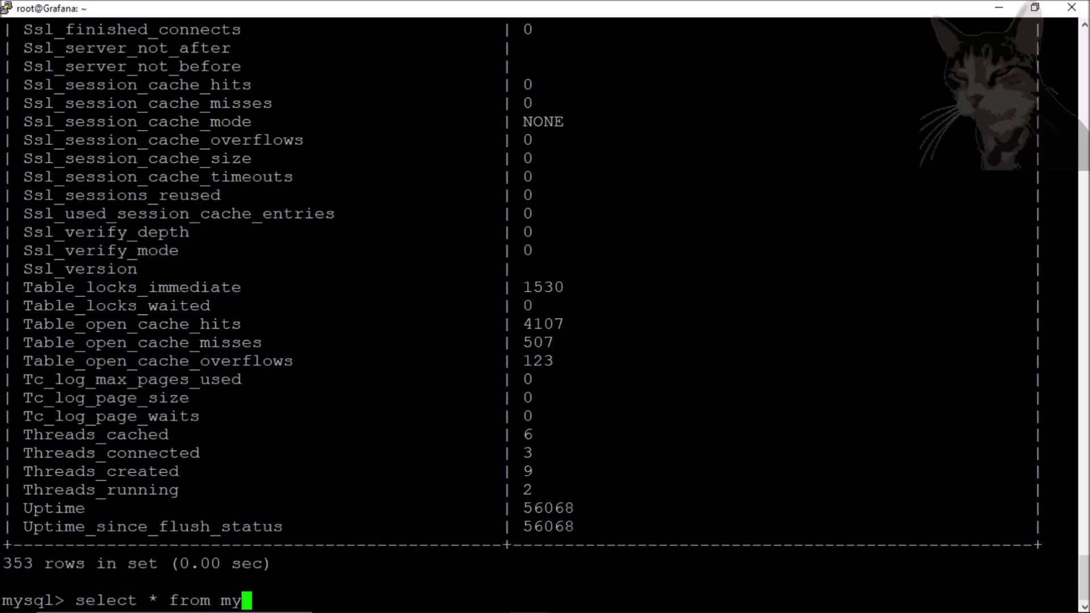
text(2.stat)
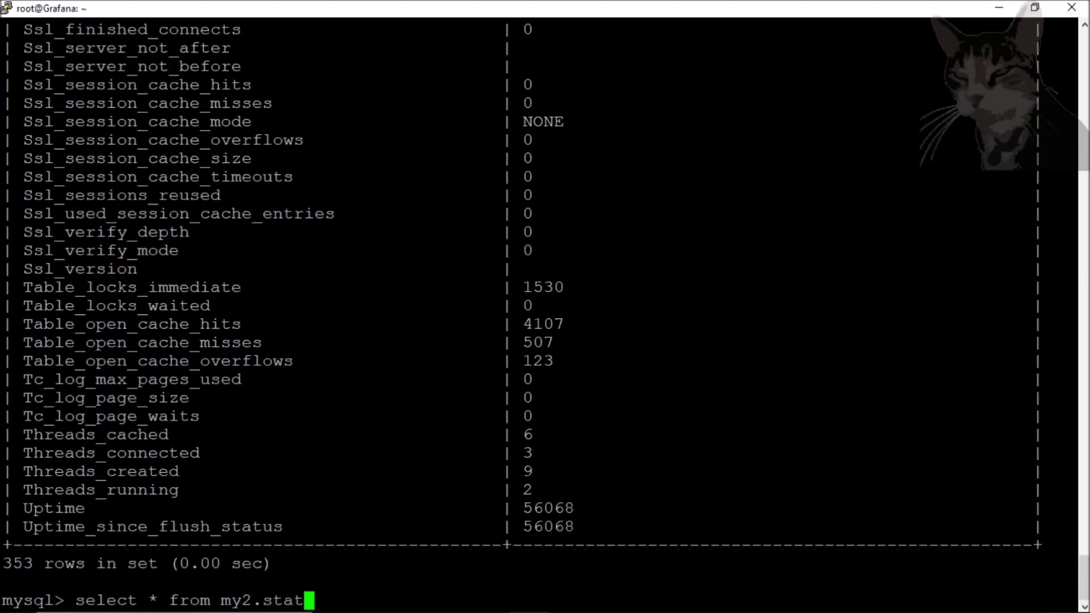
text(us limt)
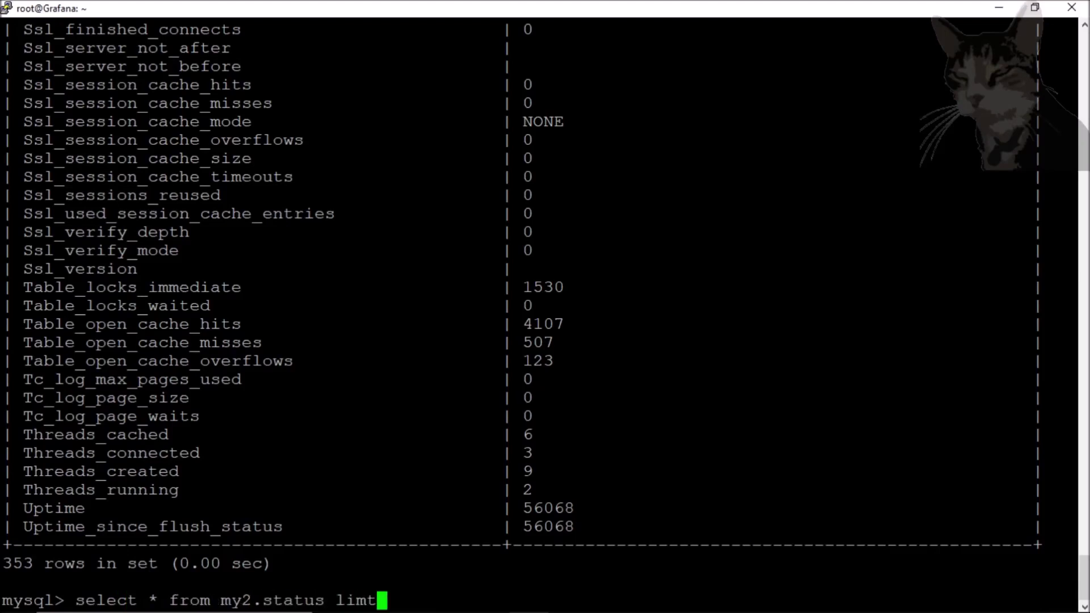
key(BackSpace)
text(it 10)
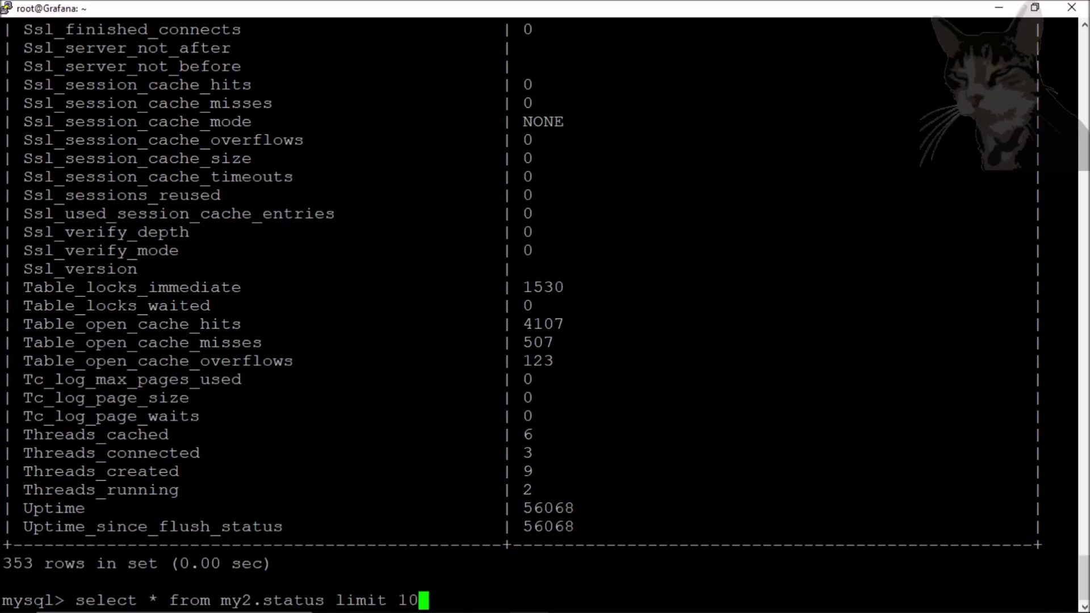
text(;)
key(Return)
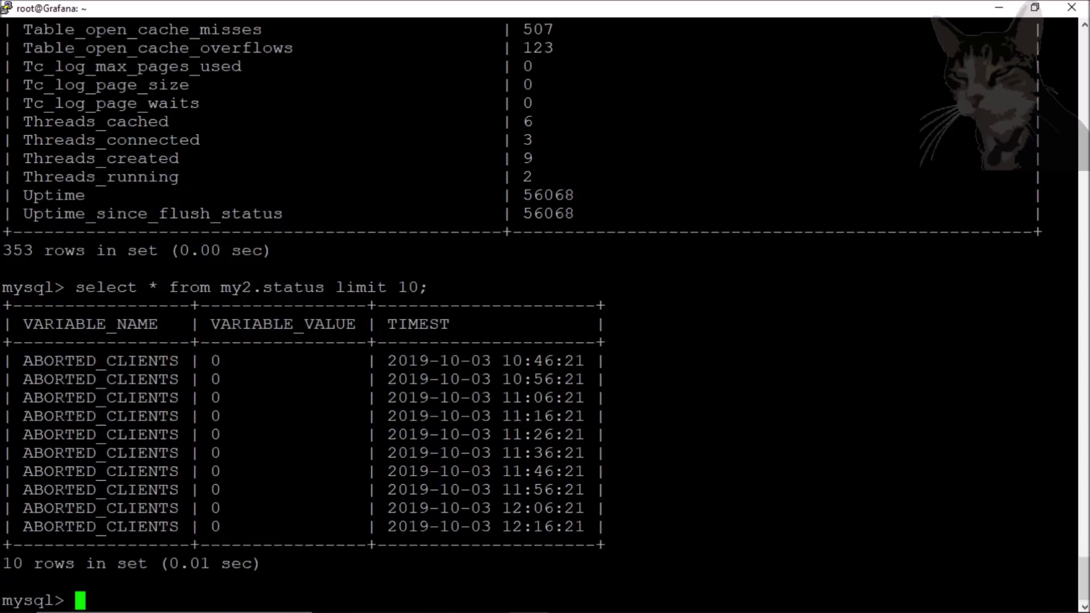
Rerun the query with 'order by timest desc' to show the newest rows first
key(Up)
key(Left)
key(Left)
key(Left)
key(Left)
key(Left)
key(Left)
key(Left)
key(Left)
key(Left)
key(Left)
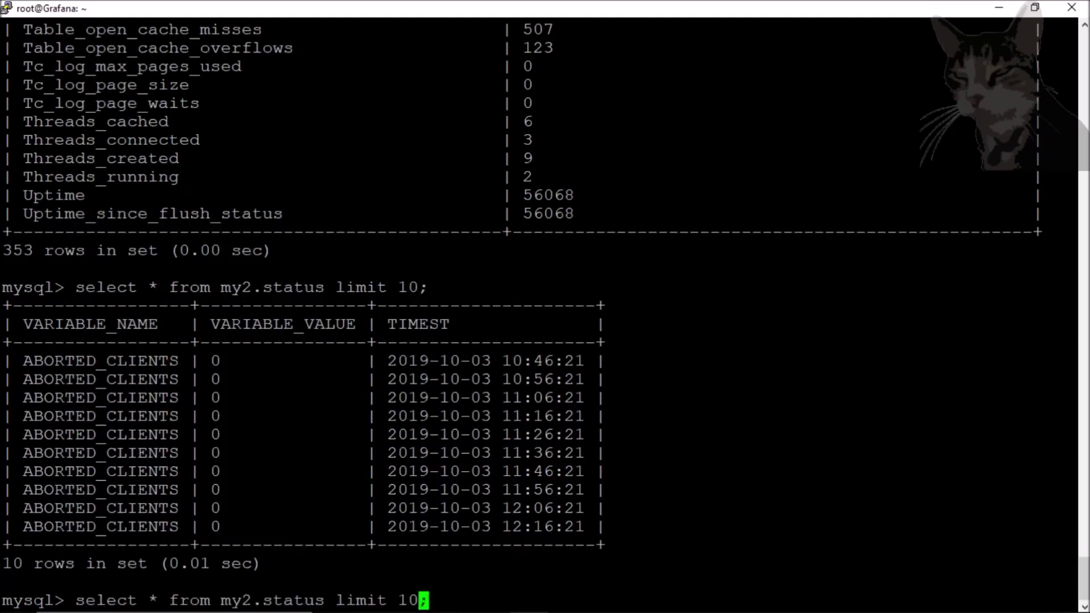
text(order by )
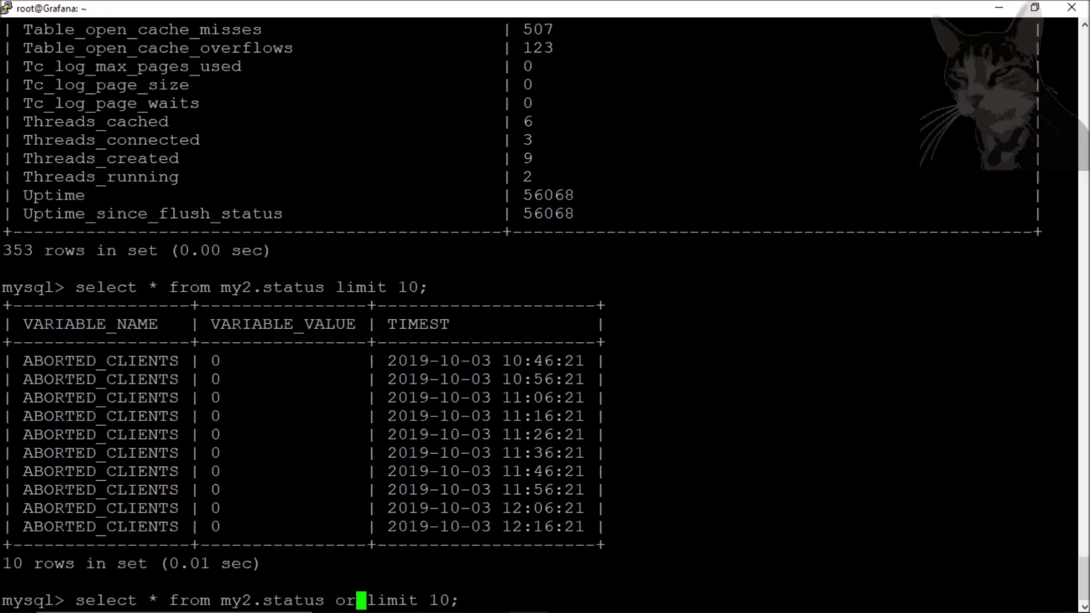
text(temi)
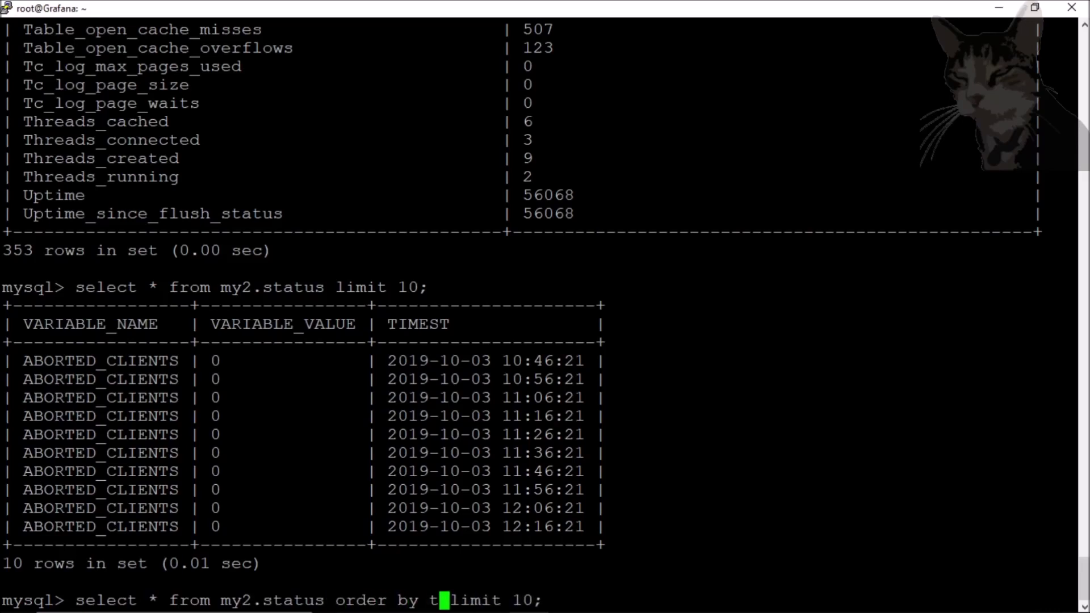
key(BackSpace)
key(BackSpace)
key(BackSpace)
text(imest )
text(de)
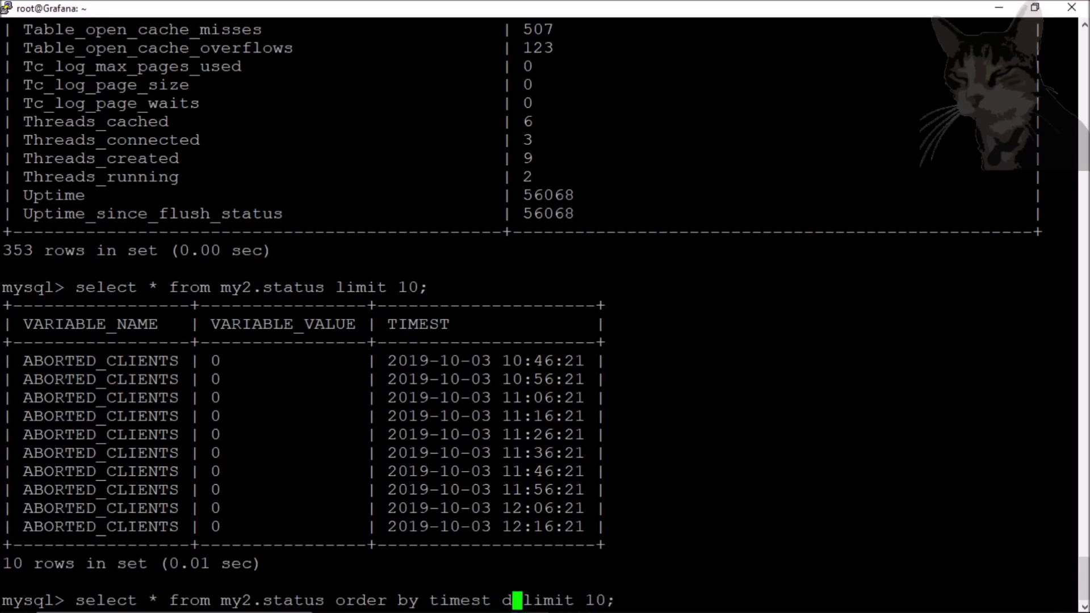
text(sc)
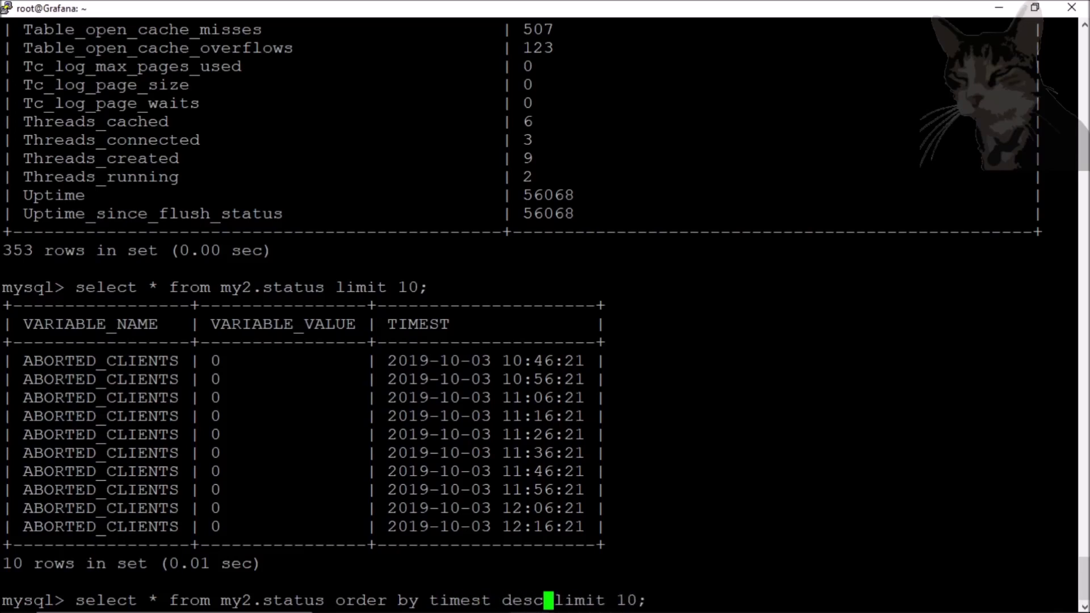
key(Return)
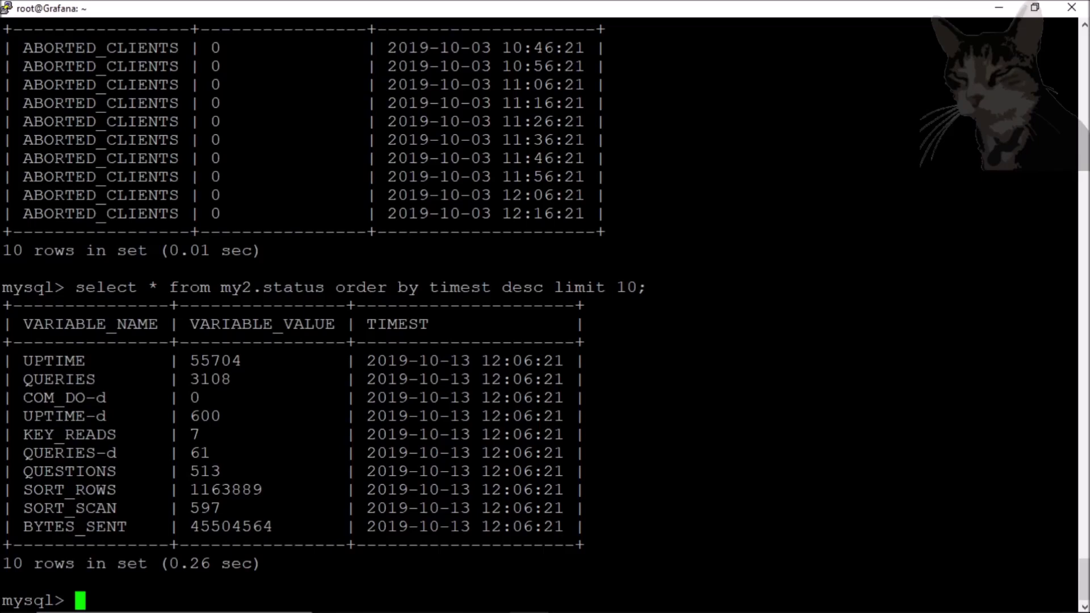
Compare the draw.io diagram with the Grafana 2MySQL Simple Dashboard
key(alt+Tab)
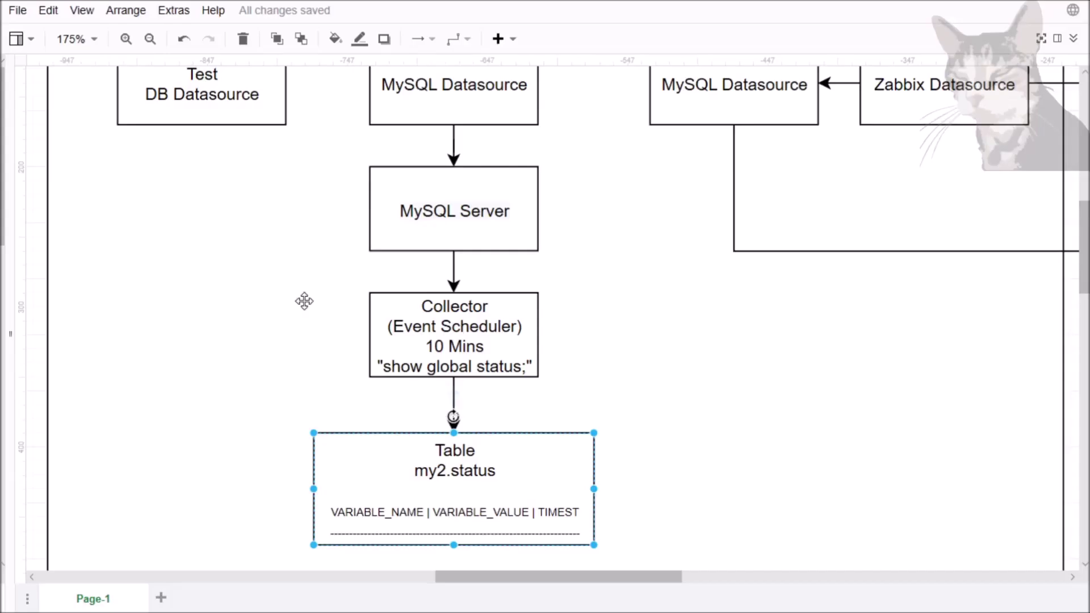
click(156, 12)
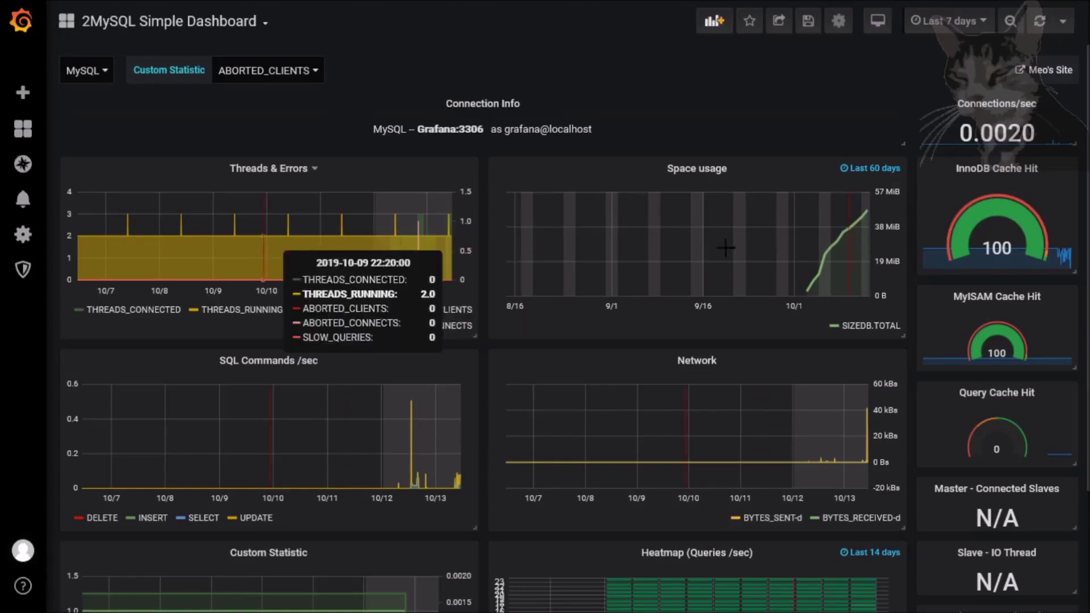
scroll(505, 449, down, 3)
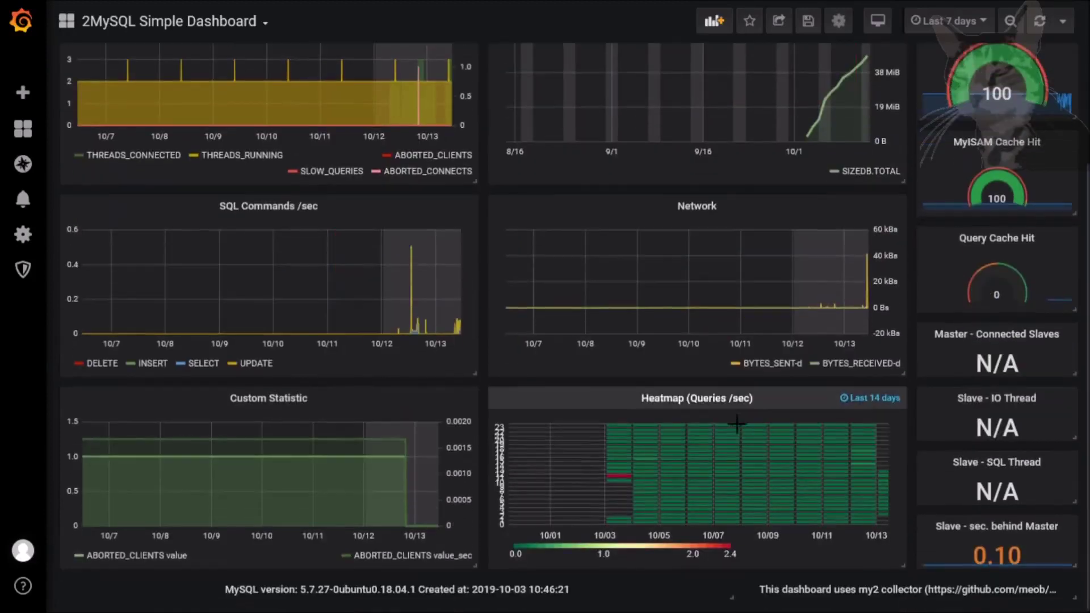
scroll(638, 511, up, 3)
key(ctrl+Tab)
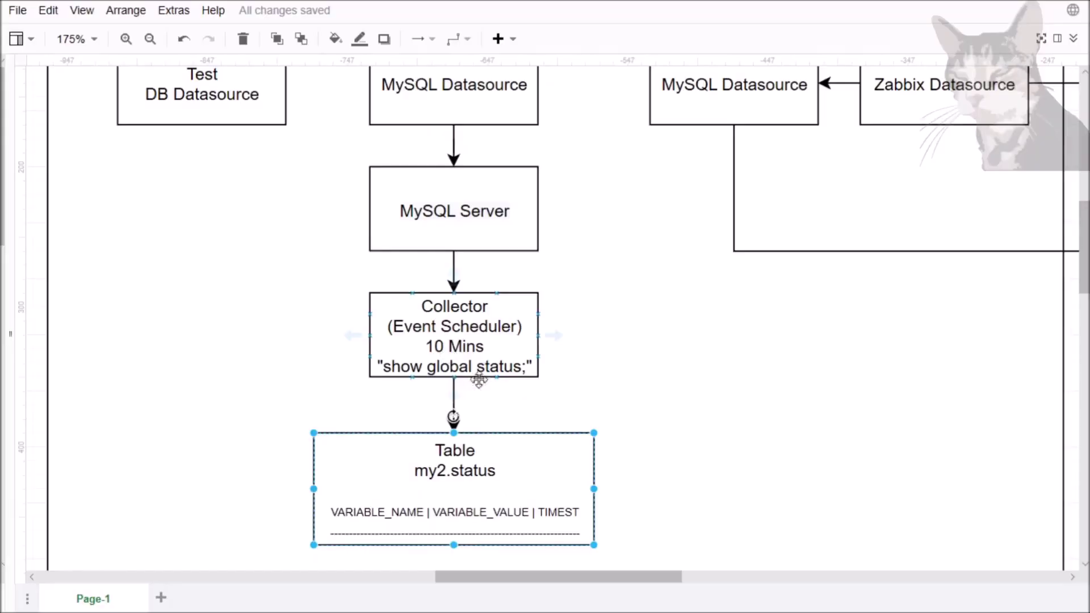
key(ctrl+Tab)
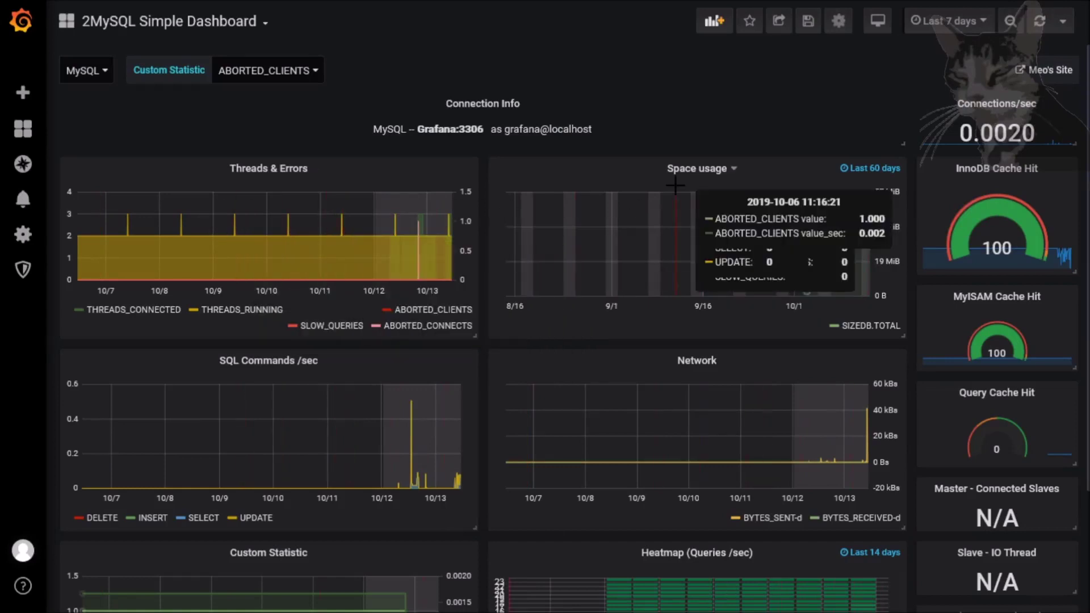
In the MySQL terminal, select the TIMEST column name and the BYTES_SENT result line
key(alt+Tab)
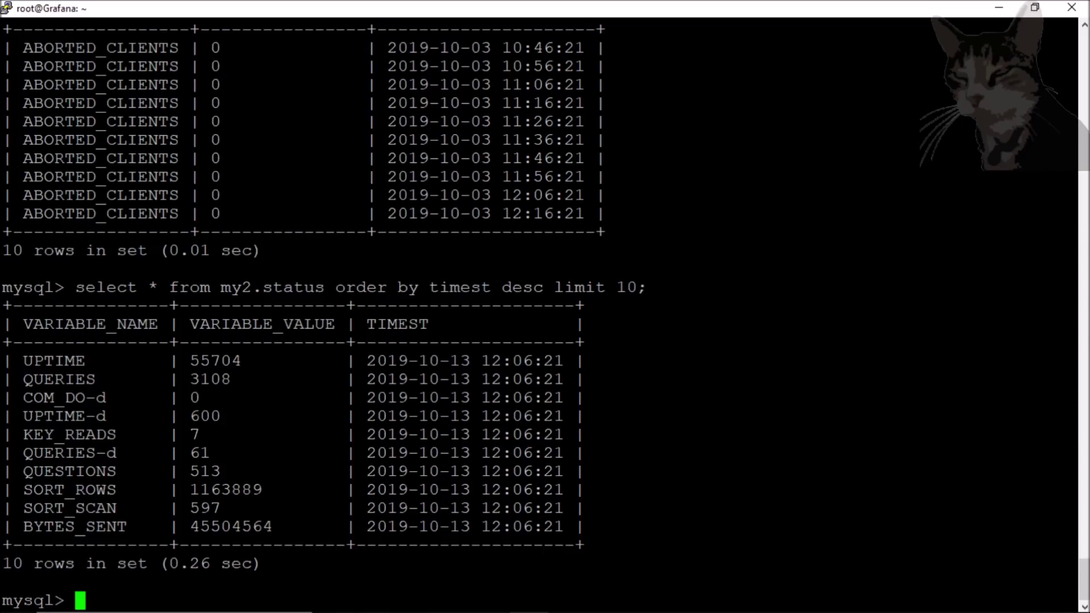
double_click(397, 324)
triple_click(559, 525)
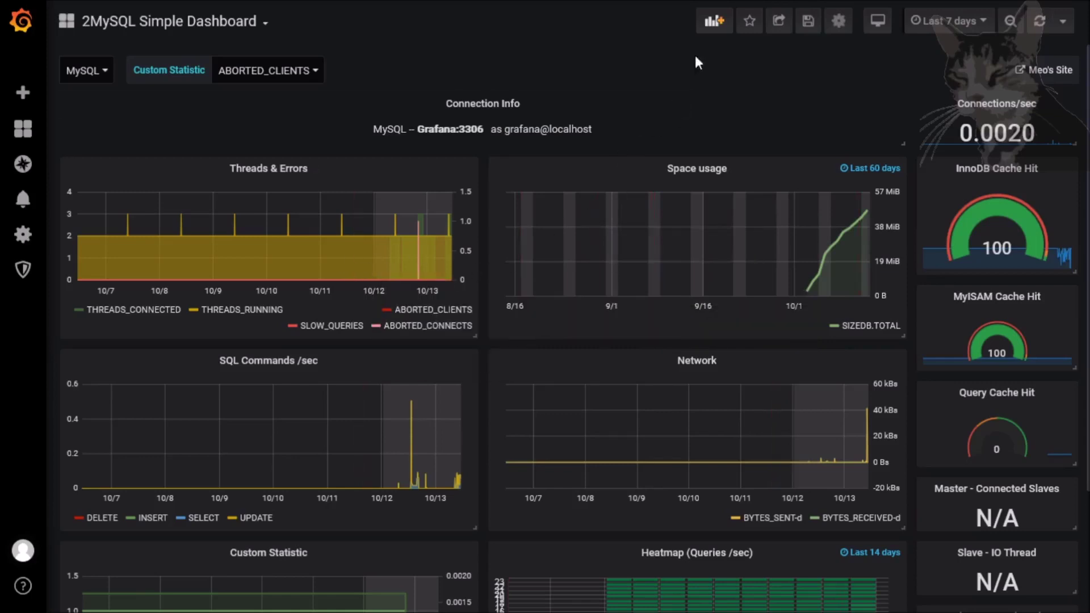
Add a new panel with a MySQL-sourced query and resize its graph area
click(713, 21)
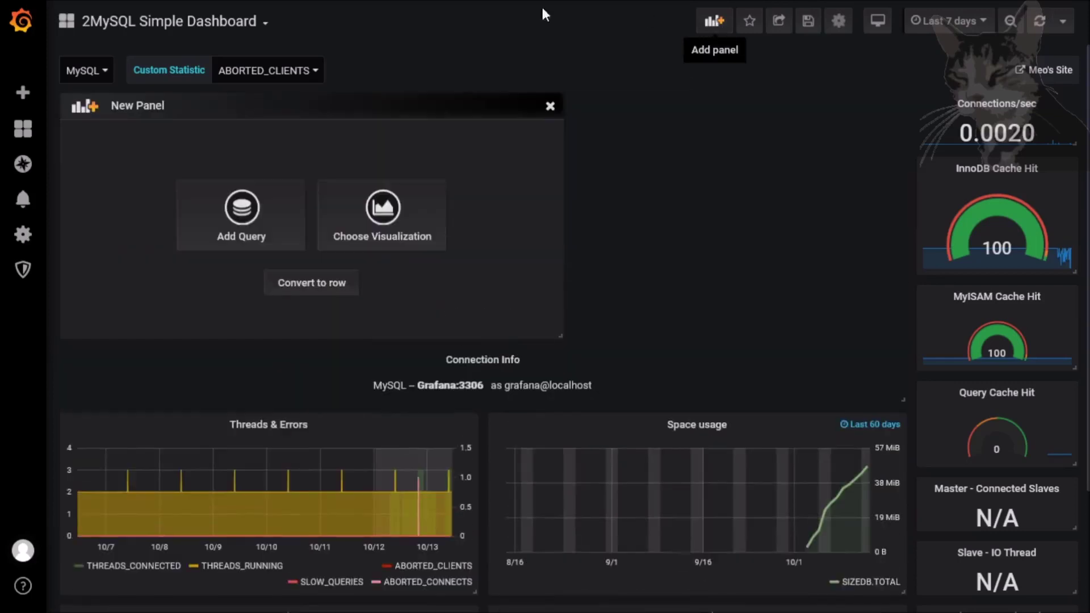
click(239, 223)
click(268, 310)
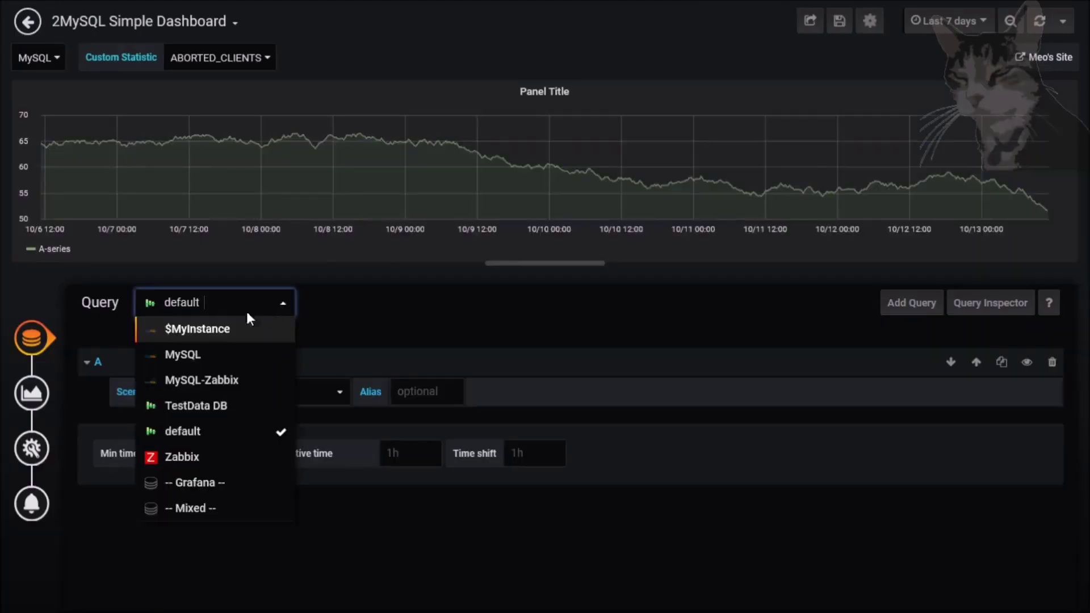
click(193, 354)
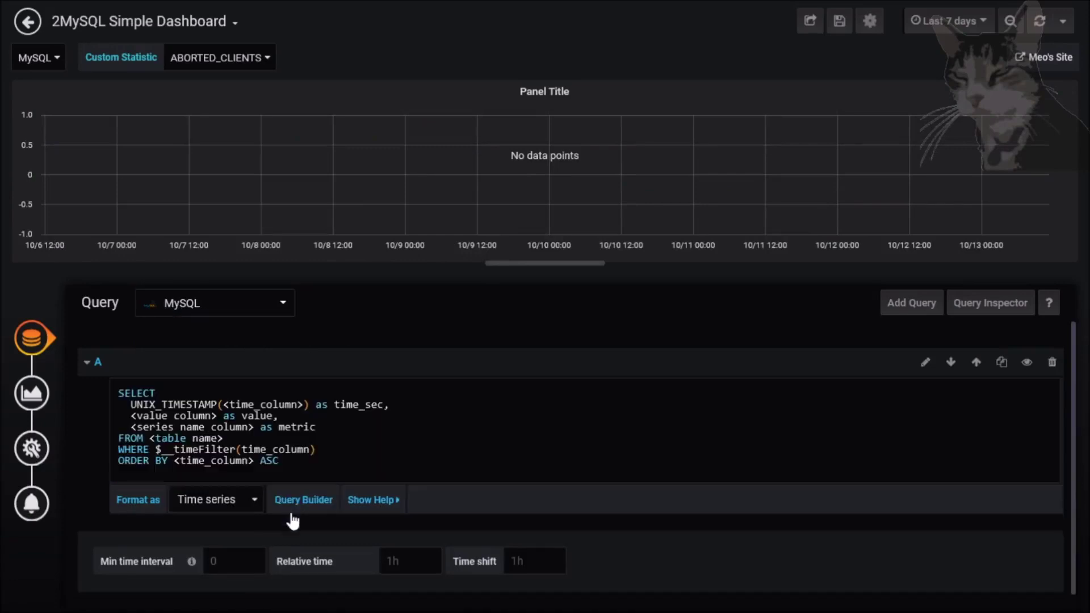
drag(118, 392, 279, 472)
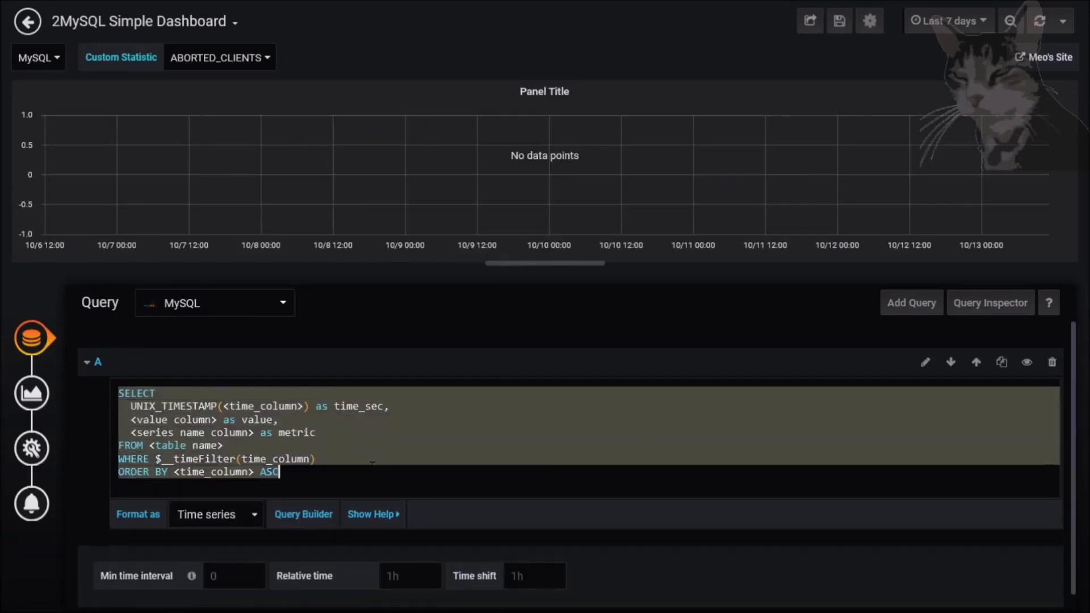
click(302, 466)
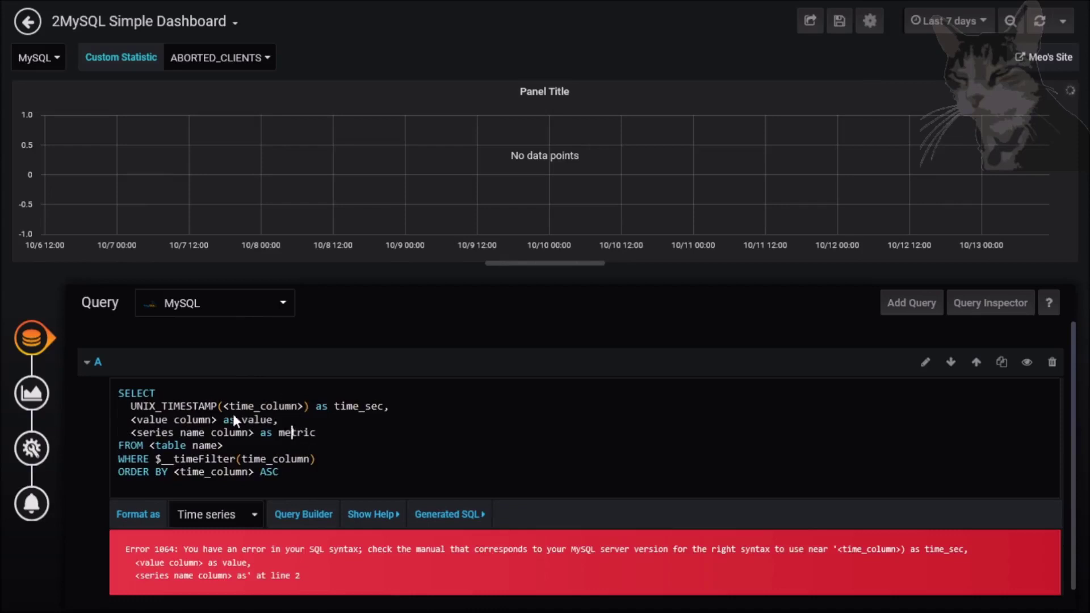
drag(514, 264, 518, 168)
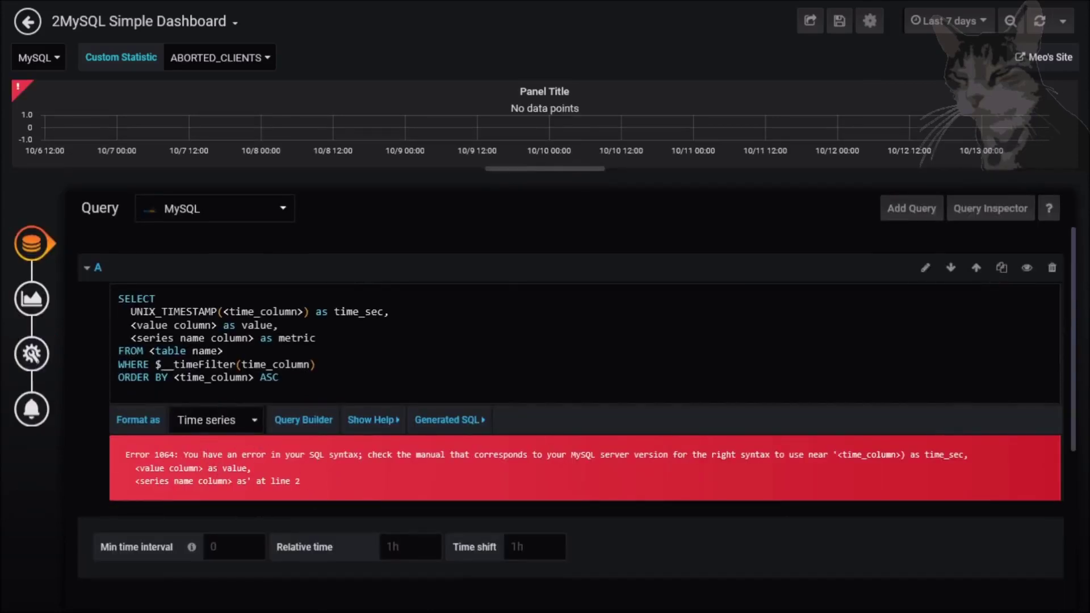
drag(541, 177, 541, 190)
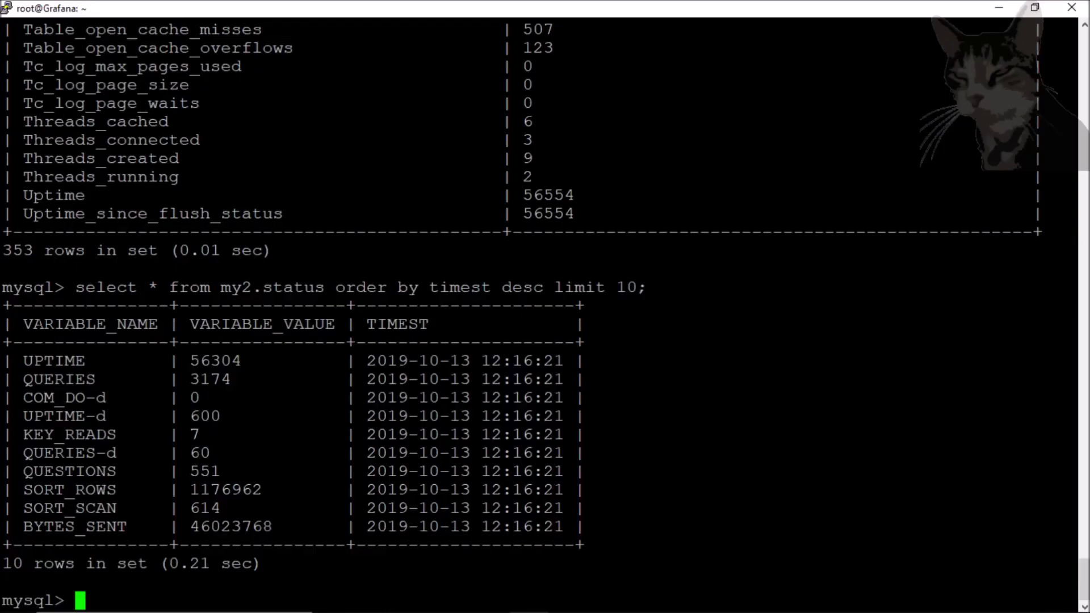
Replace <time_column> in UNIX_TIMESTAMP() with TIMEST
drag(23, 324, 429, 324)
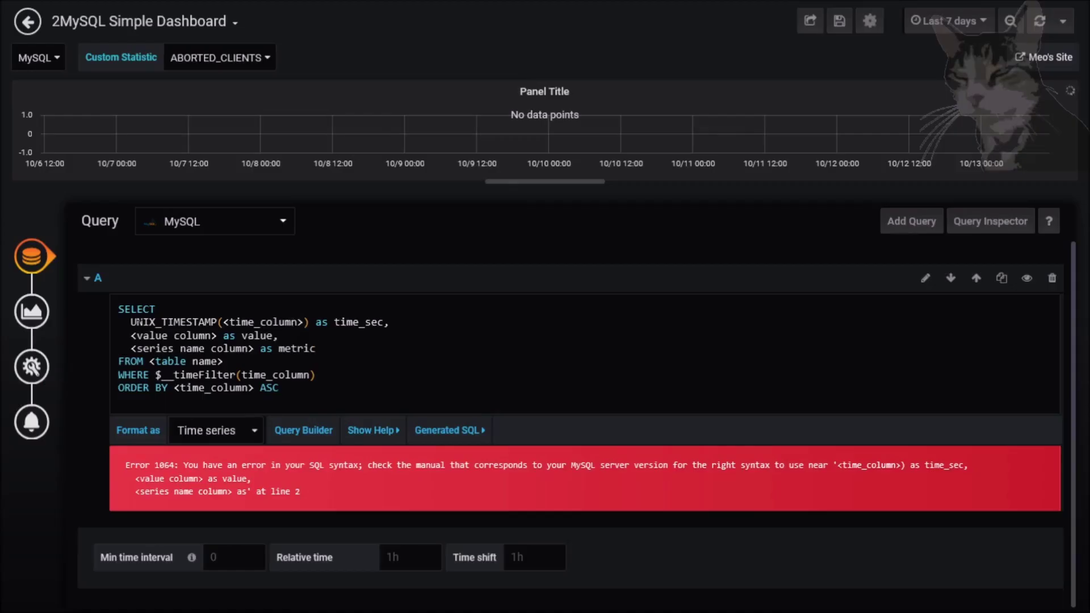
drag(223, 322, 300, 322)
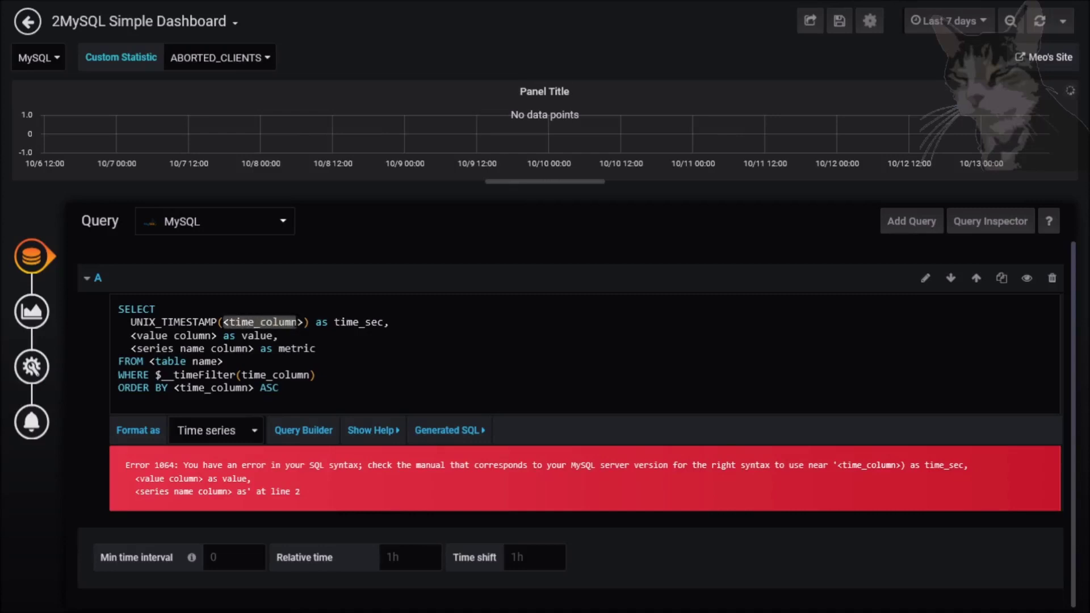
text(TIMEST)
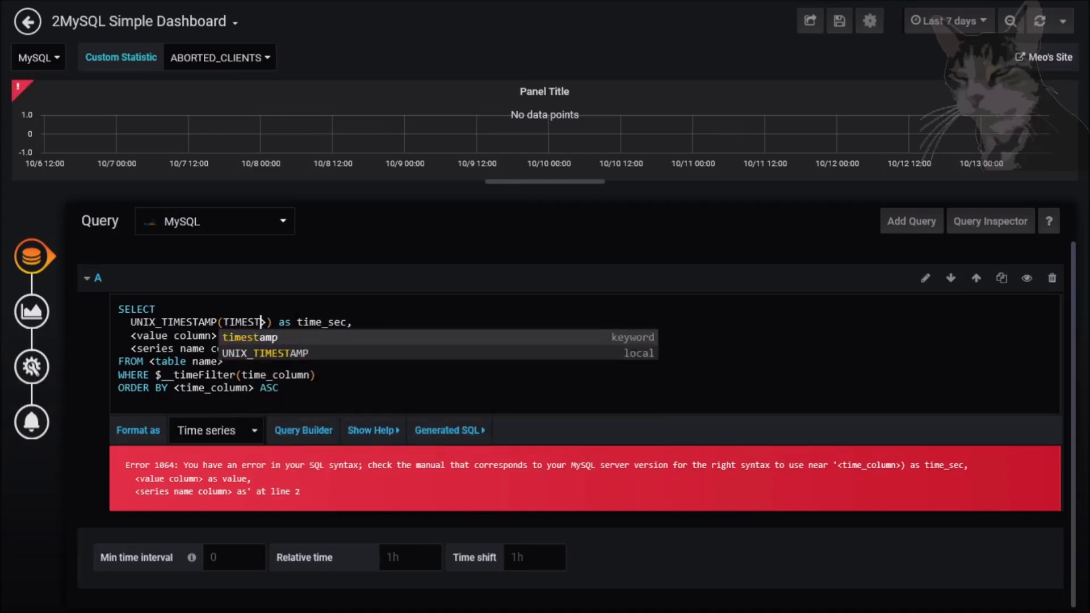
click(393, 334)
key(Left)
key(Left)
key(Left)
key(Left)
key(Left)
key(Left)
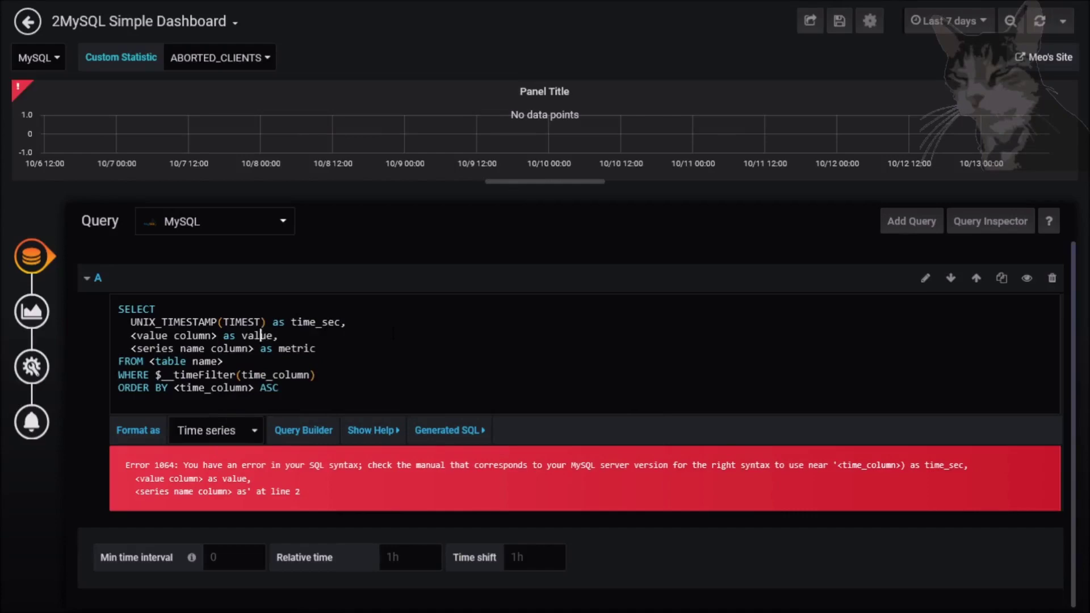
key(Left)
key(Left)
key(Left)
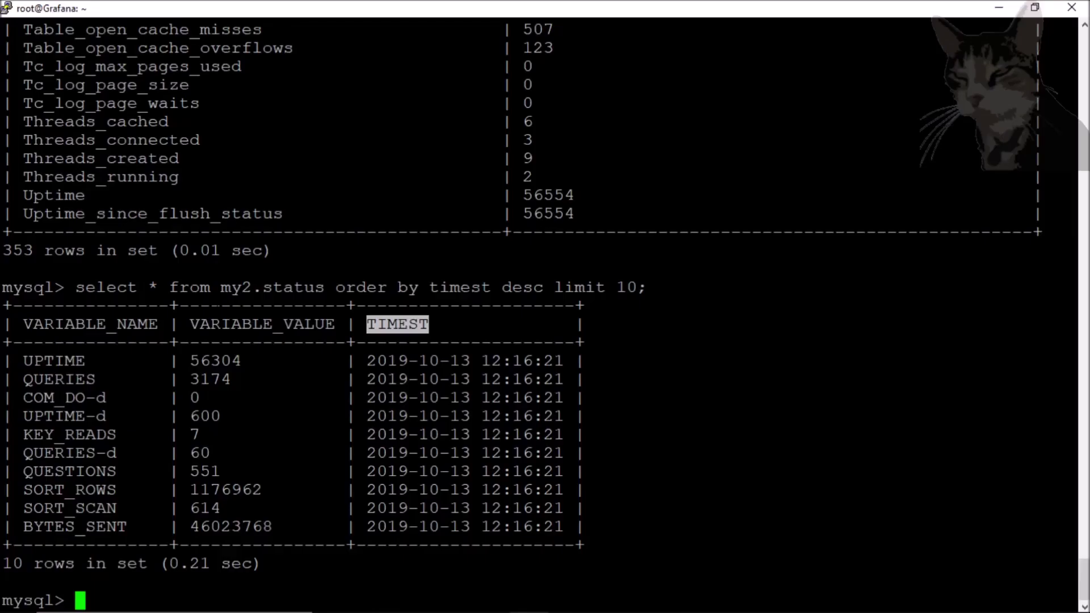
Paste VARIABLE_VALUE over <value column> and pick VARIABLE_NAME for the series name placeholder
drag(189, 324, 335, 325)
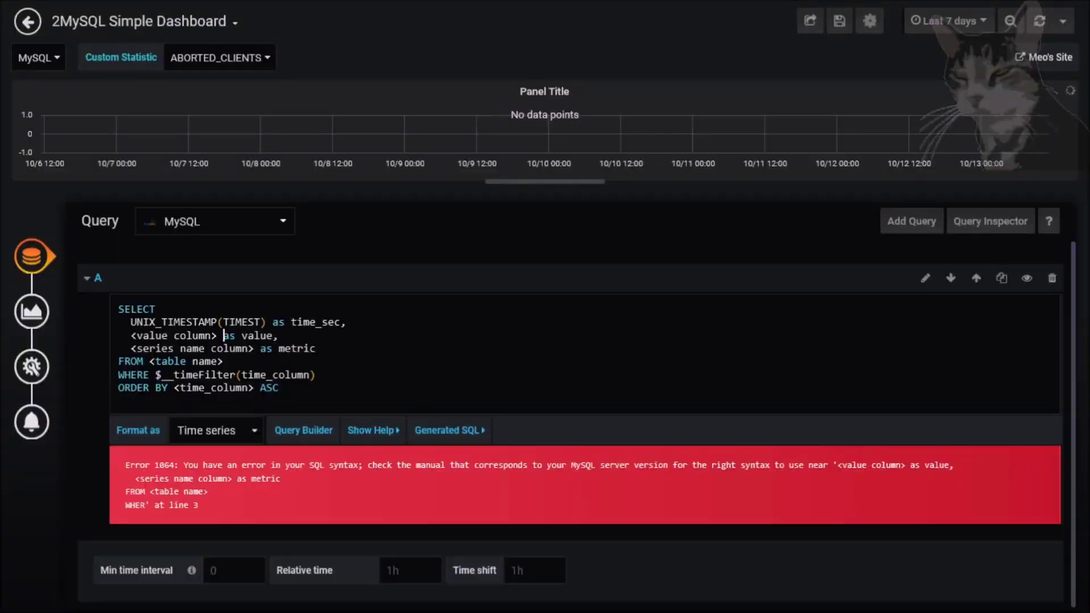
drag(130, 335, 218, 336)
text(VARIABLE_VALUE)
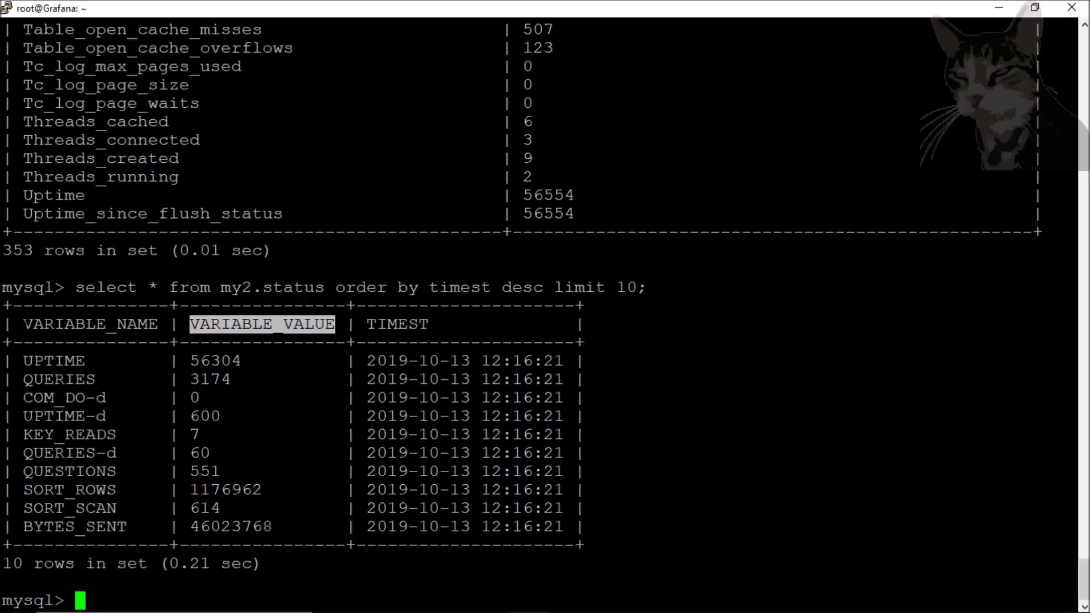
drag(23, 325, 157, 324)
key(ctrl+c)
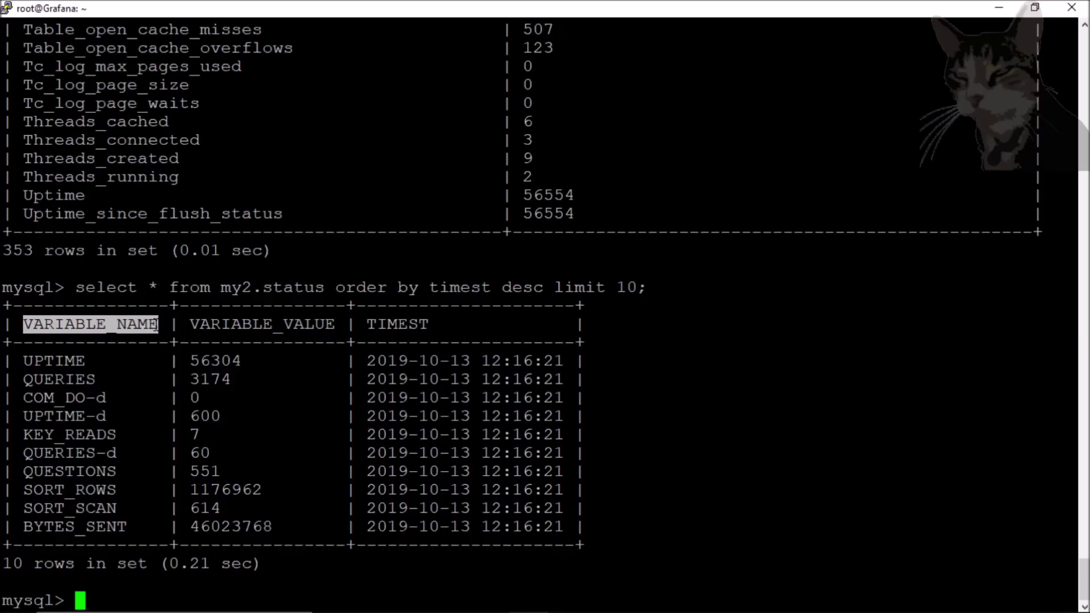
drag(129, 348, 255, 348)
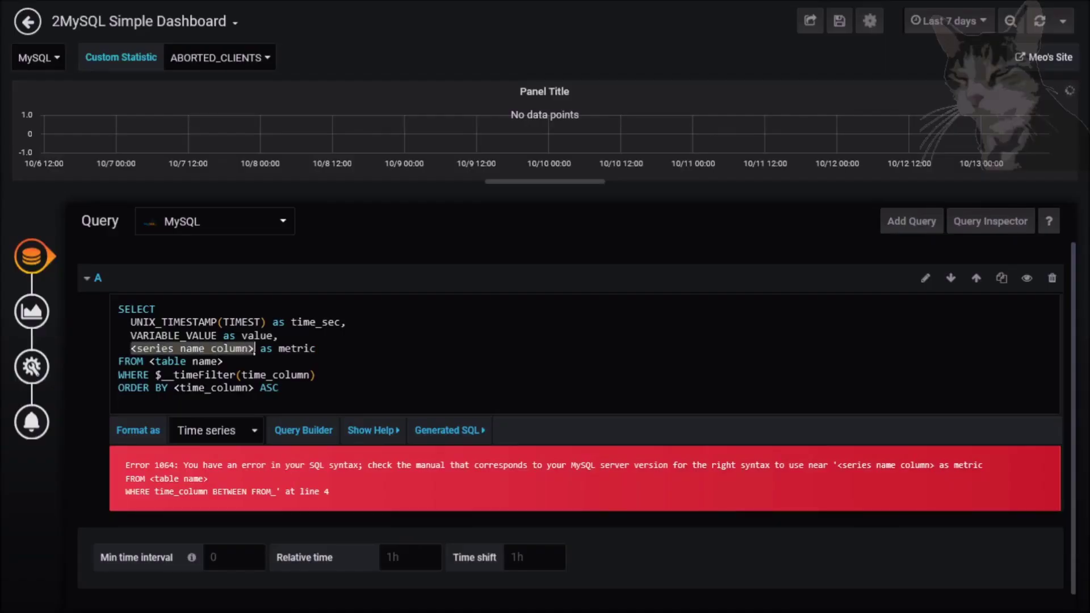
Paste VARIABLE_NAME as the metric and set the FROM table to my2.status
key(ctrl+v)
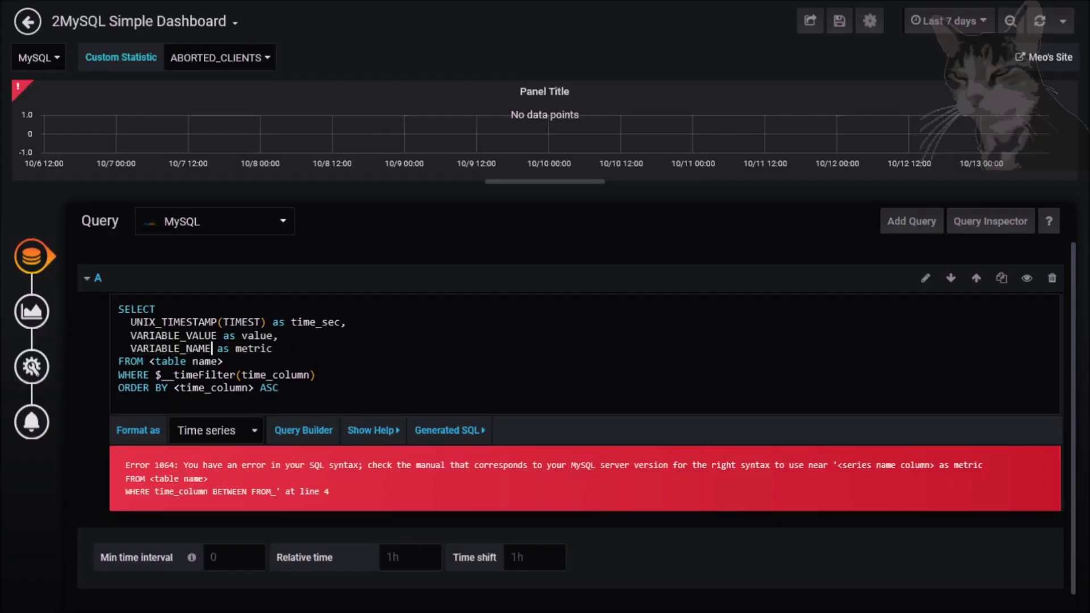
click(267, 335)
drag(149, 361, 224, 361)
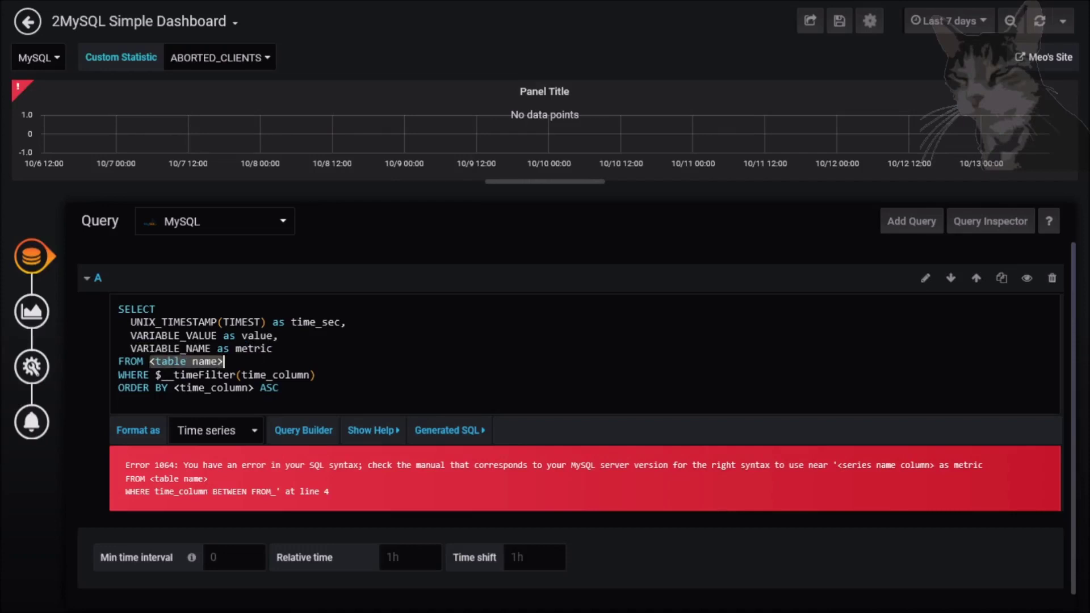
text(my)
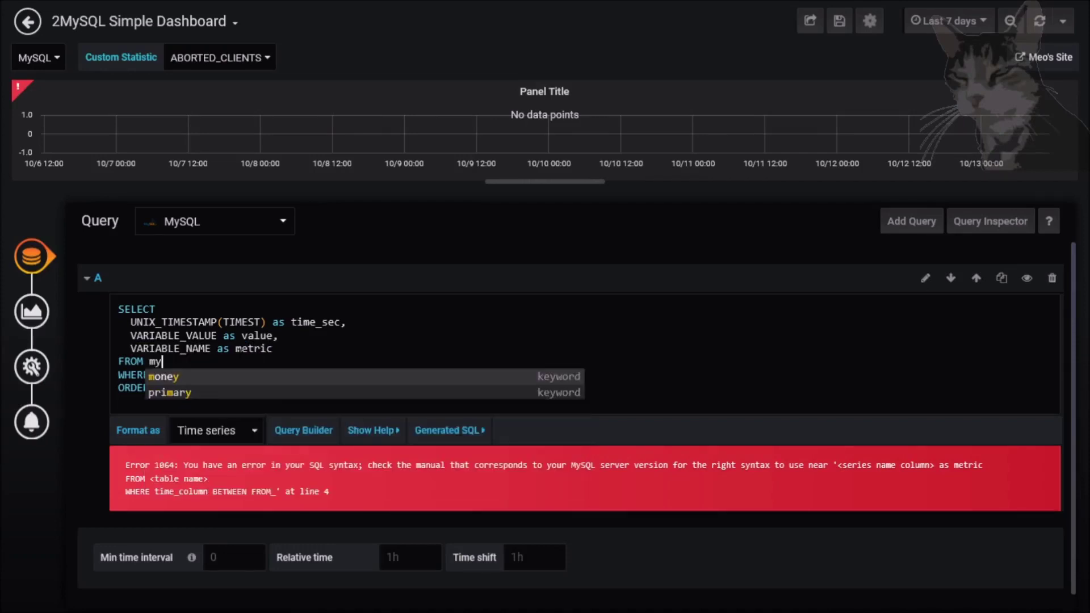
text(2.s)
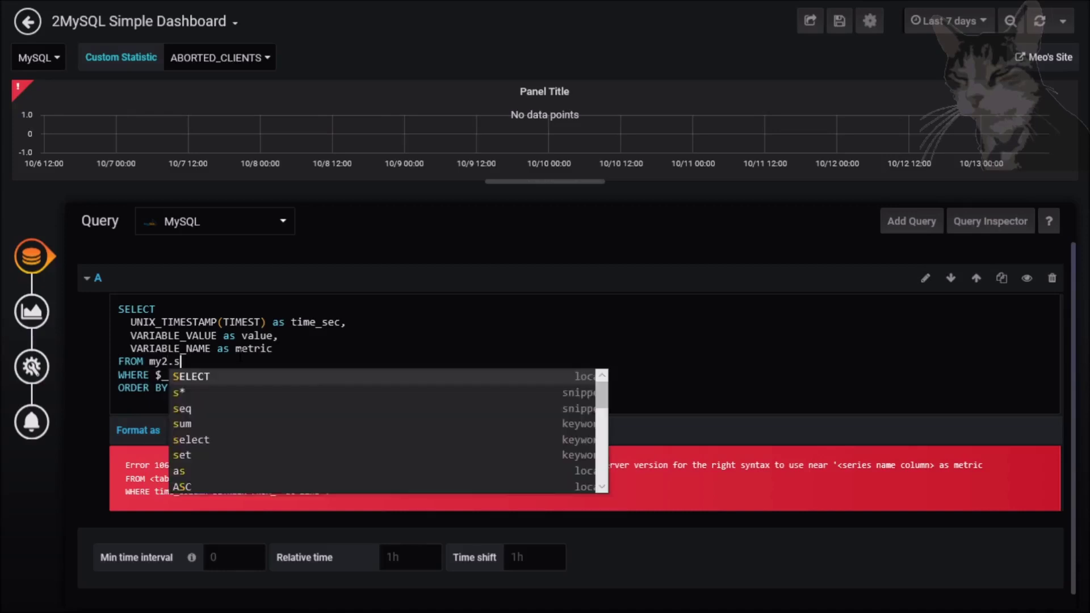
text(tatus)
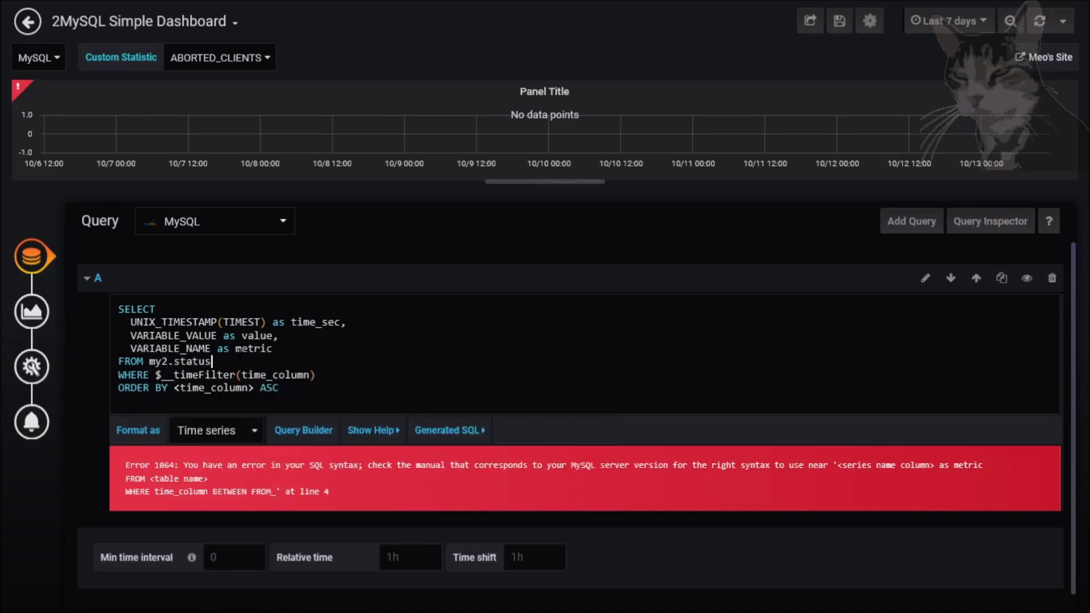
Change the time filter to $__timeFilter(TIMEST) and rerun the panel
click(271, 348)
double_click(193, 376)
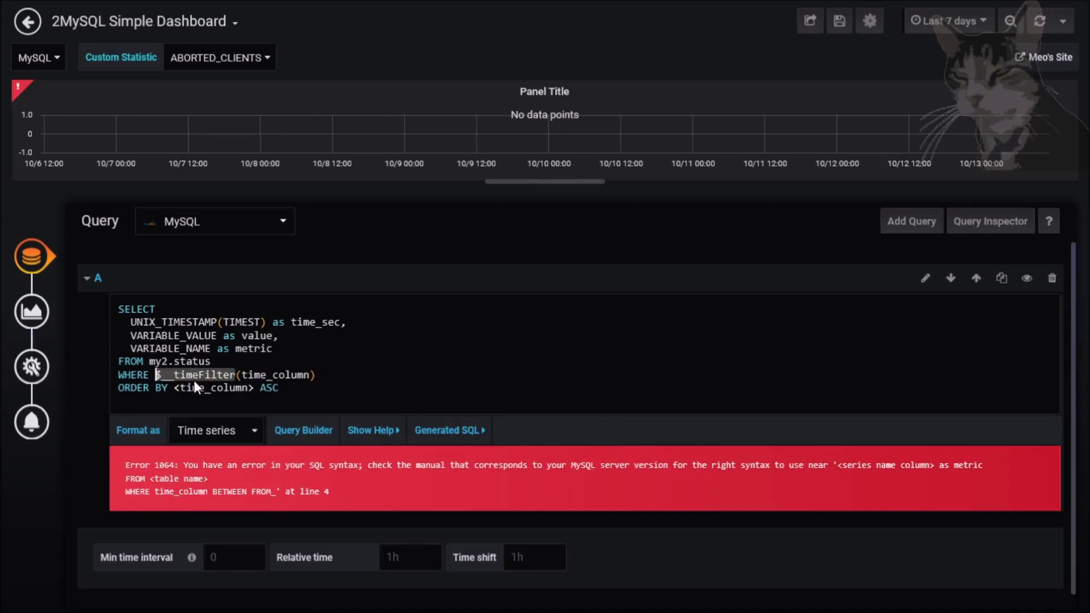
double_click(242, 322)
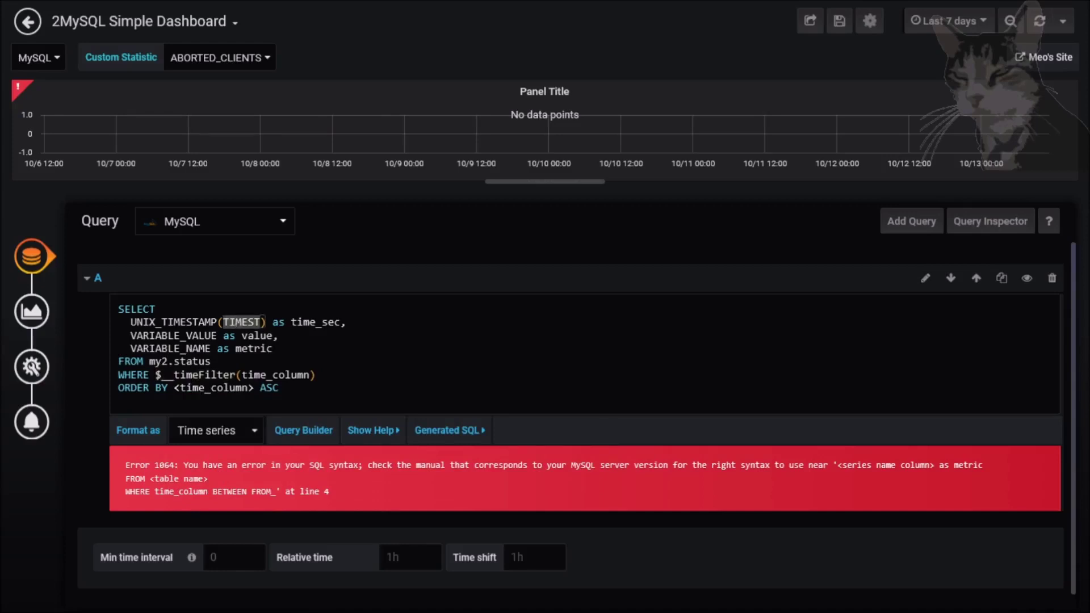
key(ctrl+c)
double_click(274, 375)
key(ctrl+v)
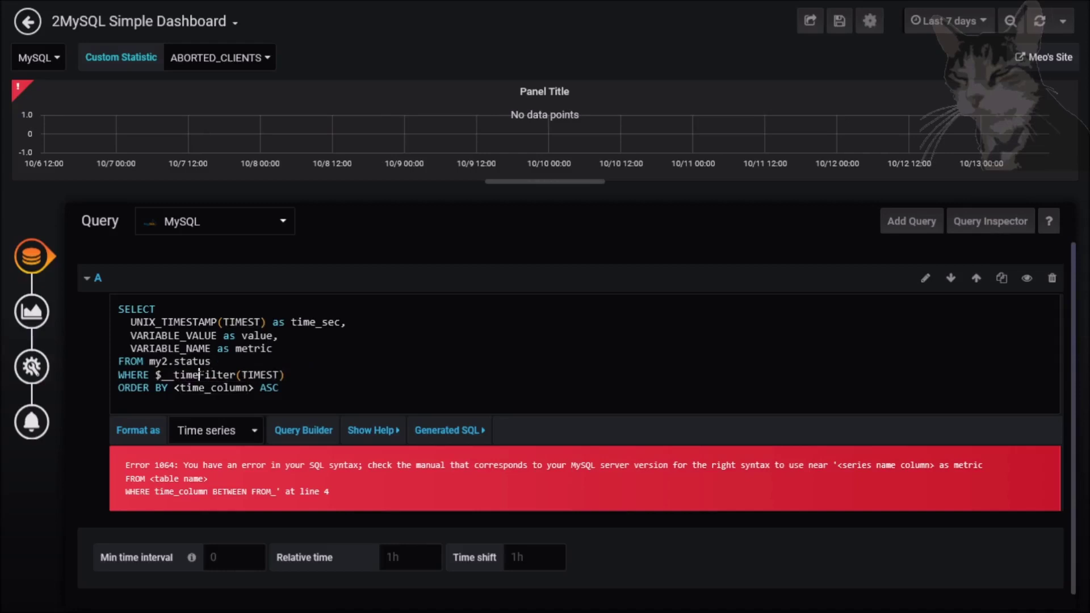
double_click(182, 377)
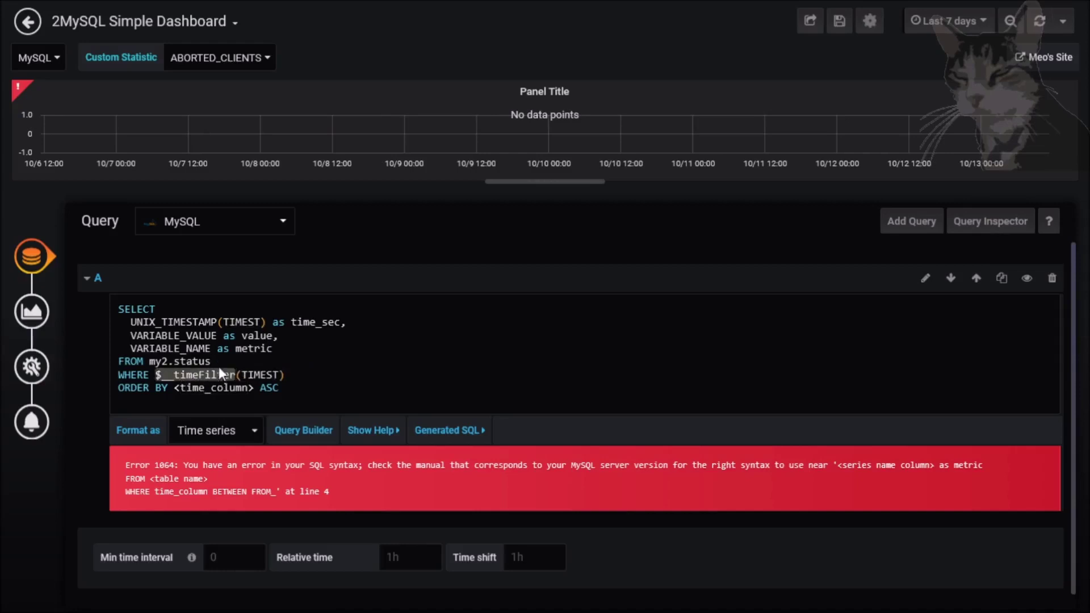
click(987, 33)
click(981, 31)
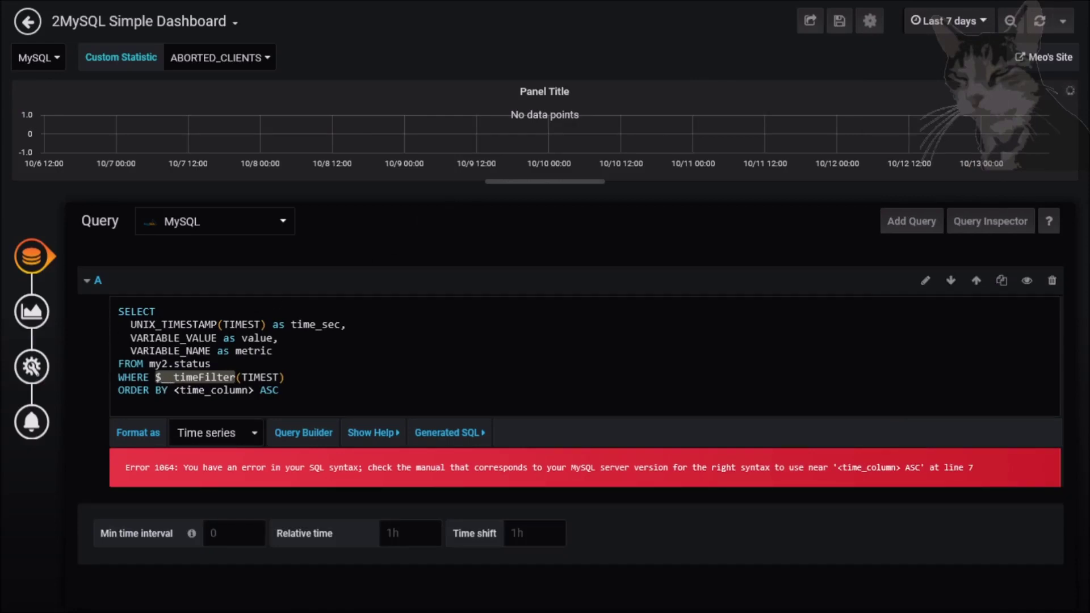
Keep the time range at last 7 days and order the query by TIMEST
click(949, 21)
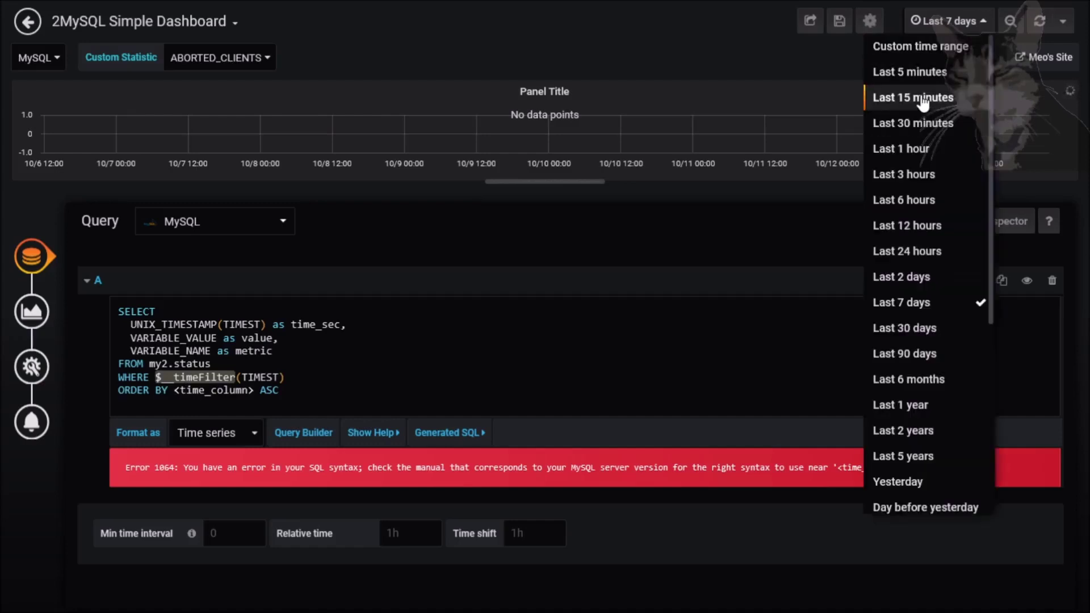
click(287, 377)
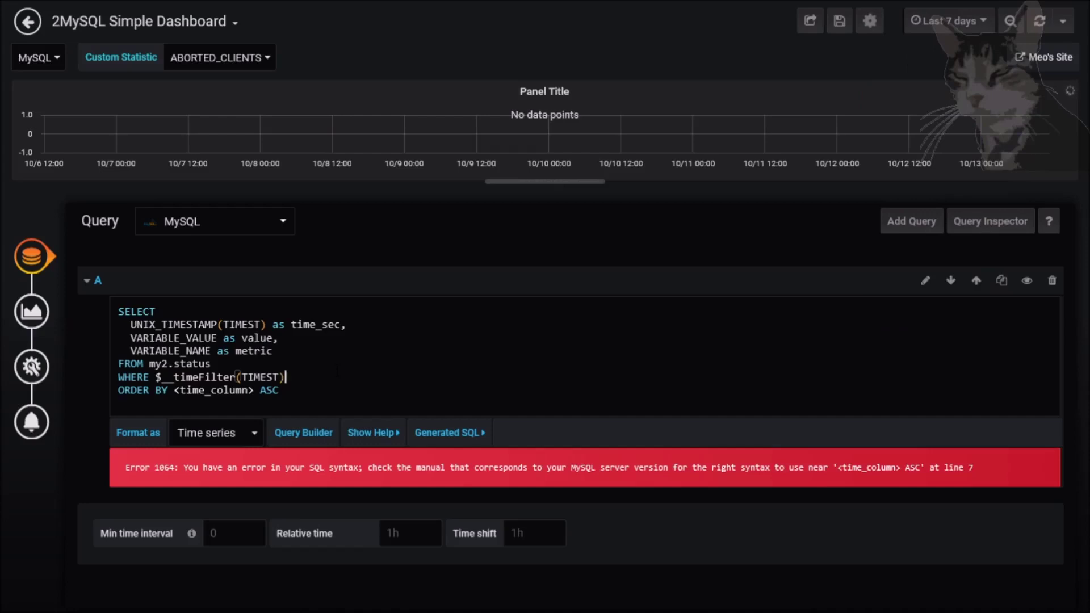
drag(173, 390, 253, 390)
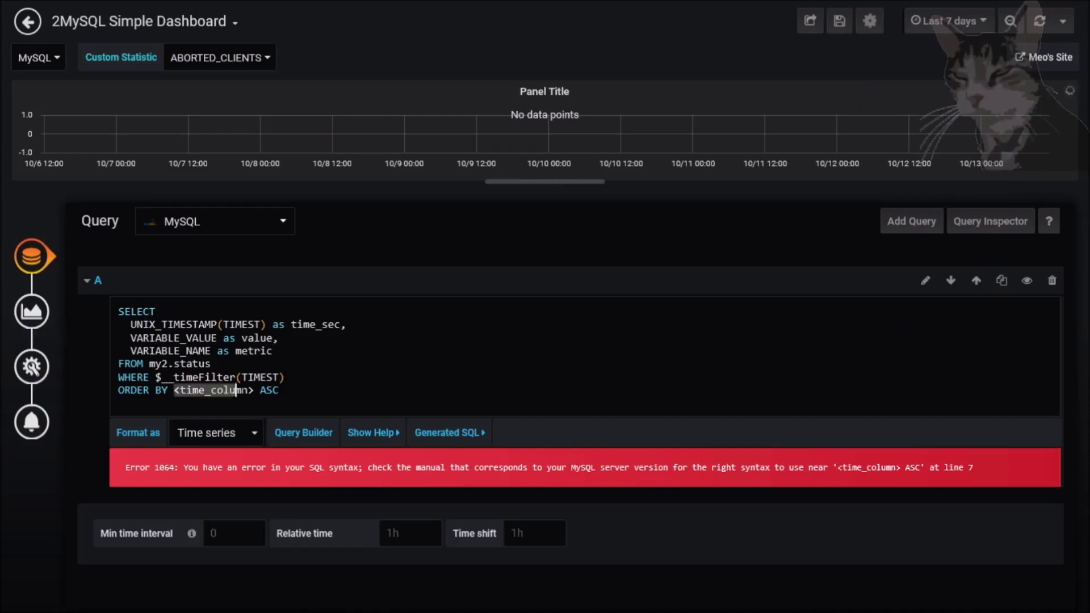
text(TIMEST)
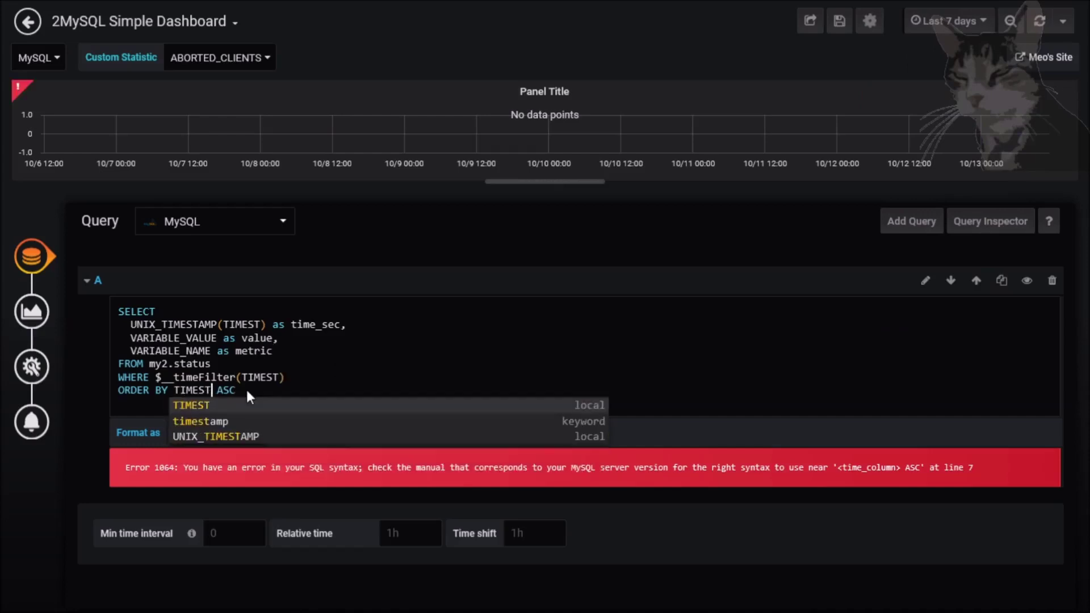
click(212, 364)
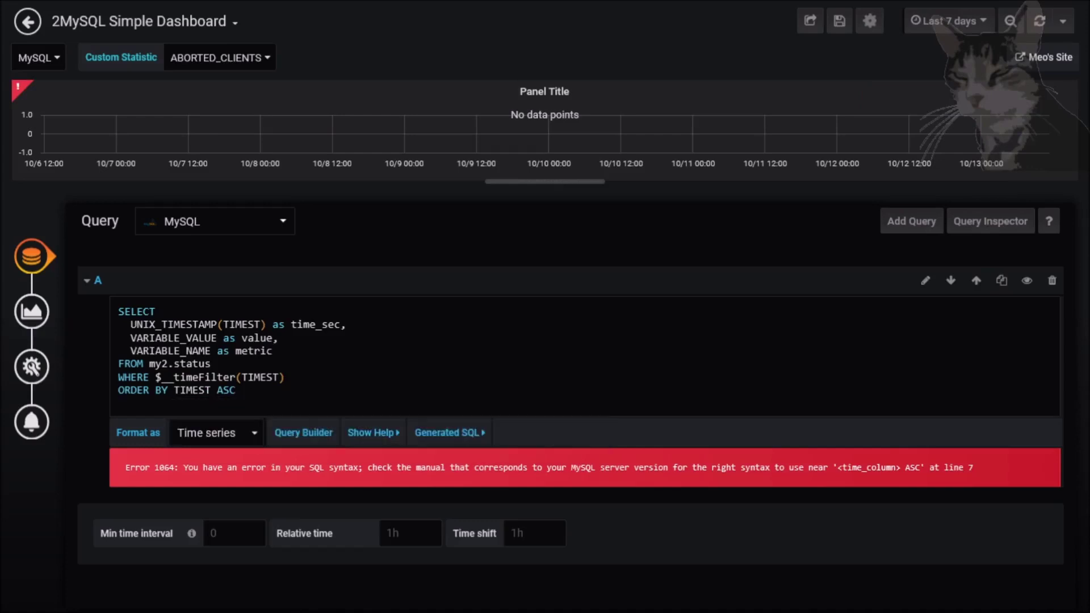
Expand Generated SQL and inspect its start and end timestamps
click(449, 433)
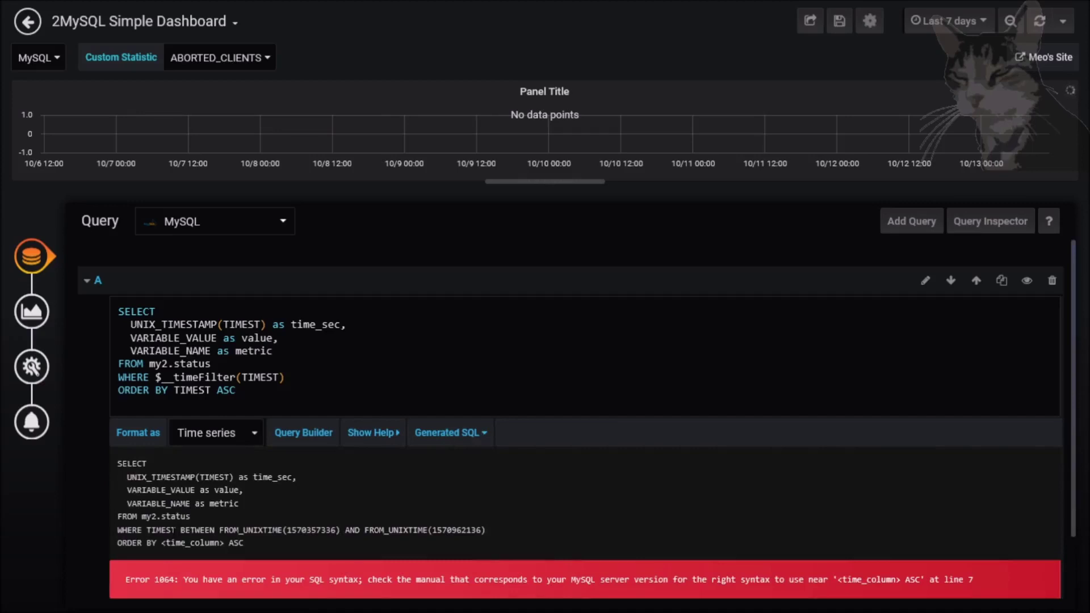
double_click(312, 530)
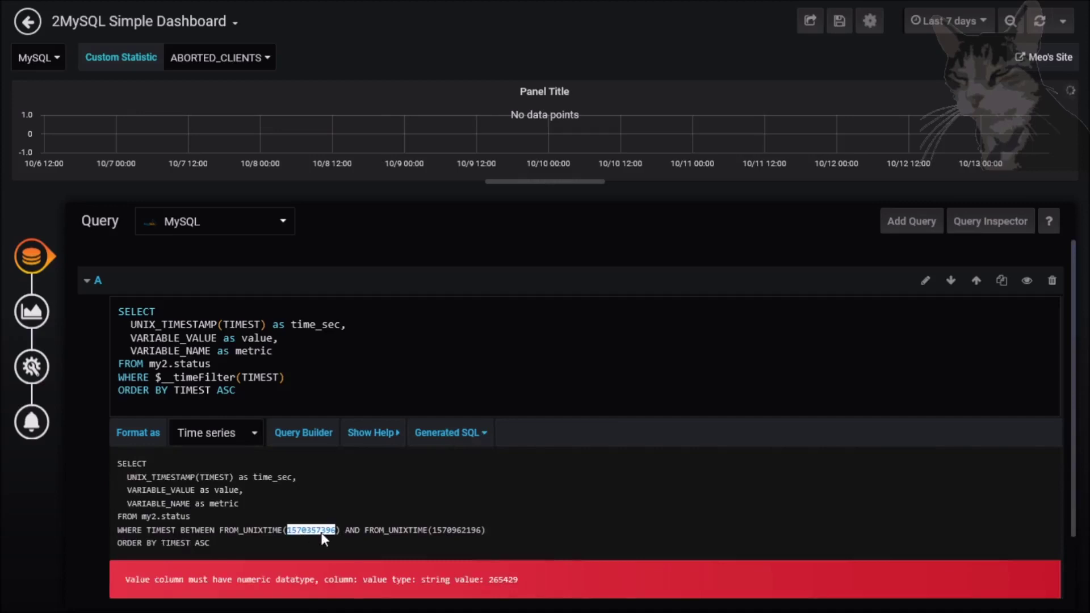
double_click(456, 530)
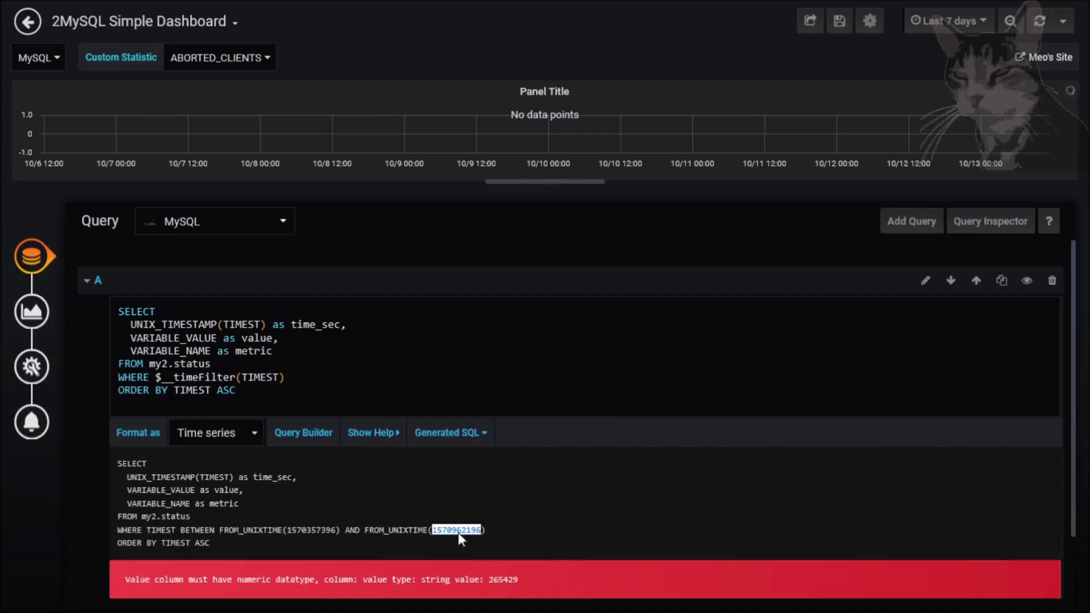
Try Last 30 minutes and Last 3 hours, settling on Last 30 minutes
click(945, 21)
click(909, 91)
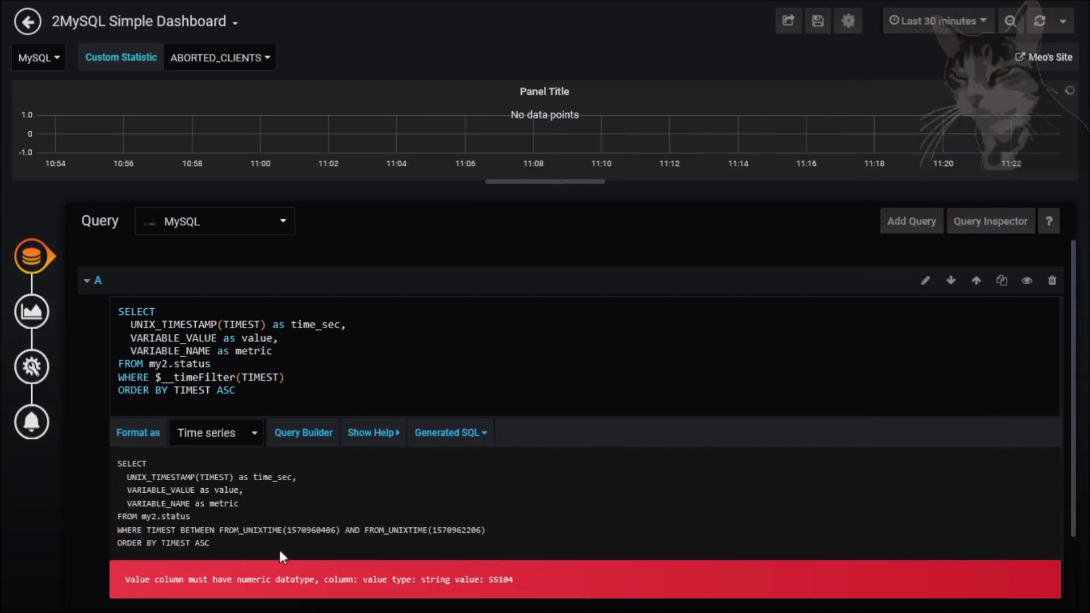
click(928, 26)
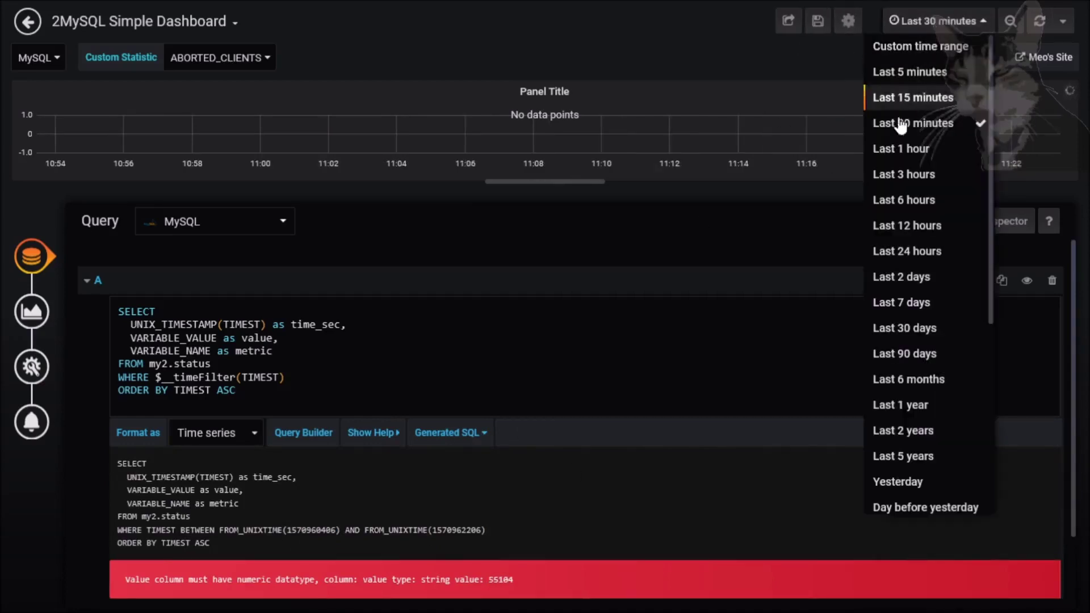
click(891, 176)
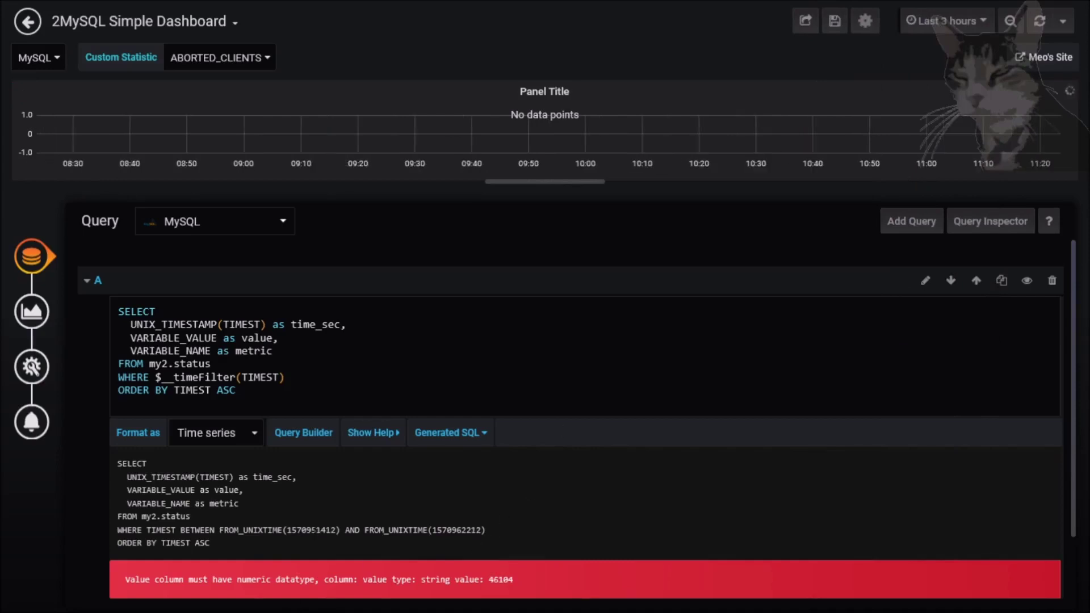
drag(311, 530, 352, 529)
drag(457, 530, 467, 529)
click(963, 27)
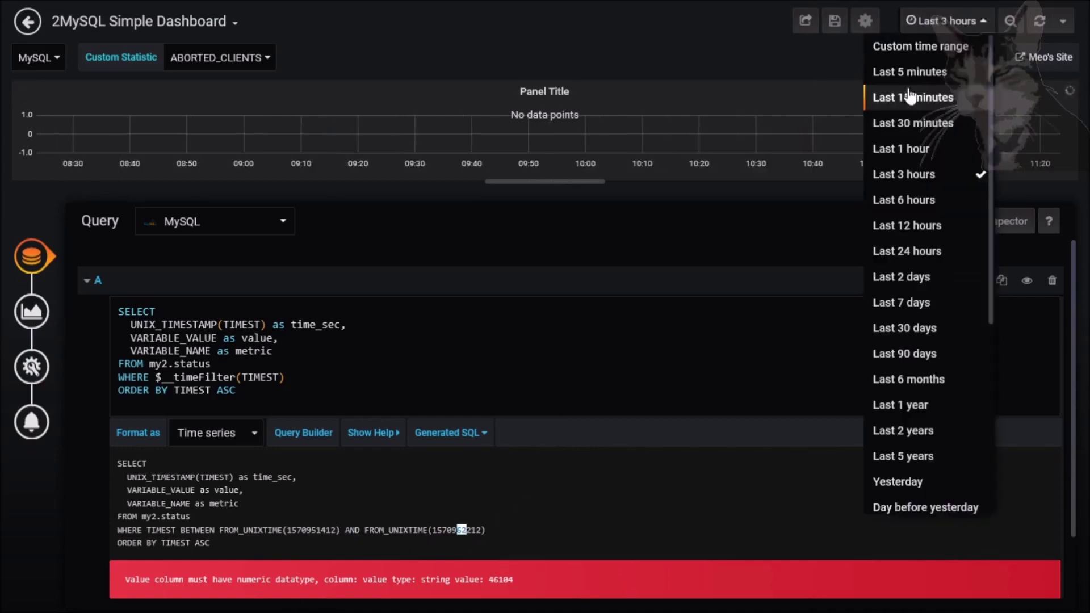
click(922, 120)
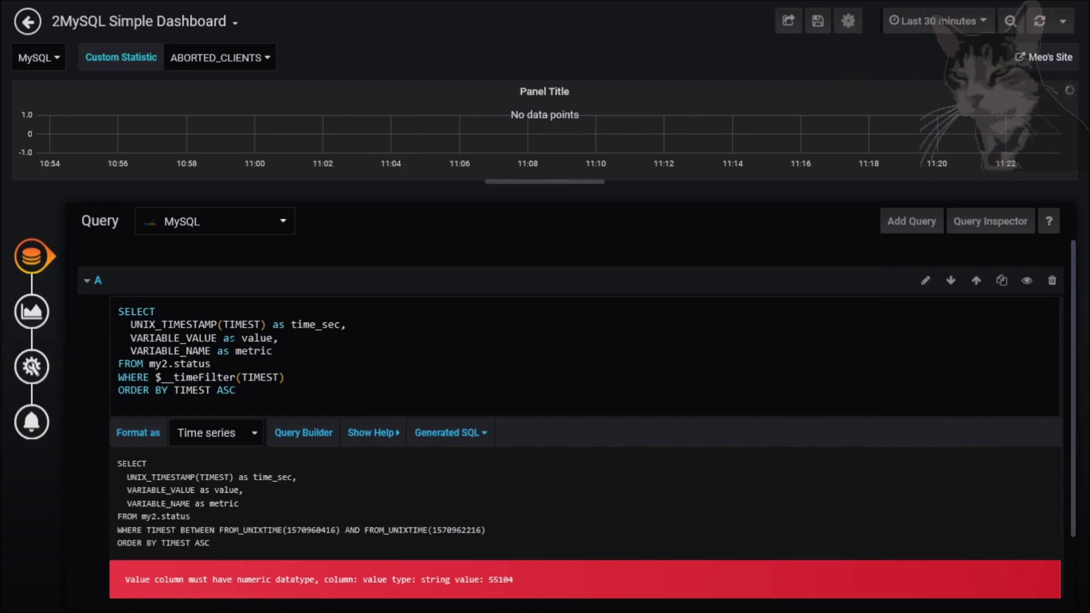
Wrap the value column as cast(VARIABLE_VALUE as signed)
click(130, 337)
text(cast)
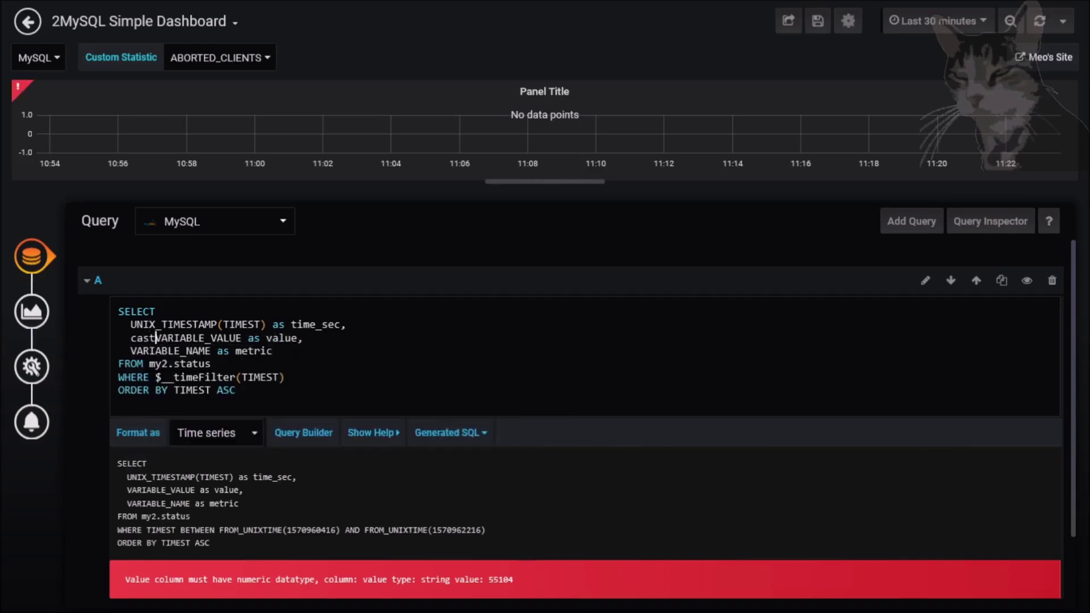
text(()
key(Right)
key(Right)
key(Right)
key(Right)
key(Right)
key(Right)
key(Right)
key(Right)
key(Right)
key(Right)
key(Right)
key(Right)
key(Right)
key(Right)
key(Right)
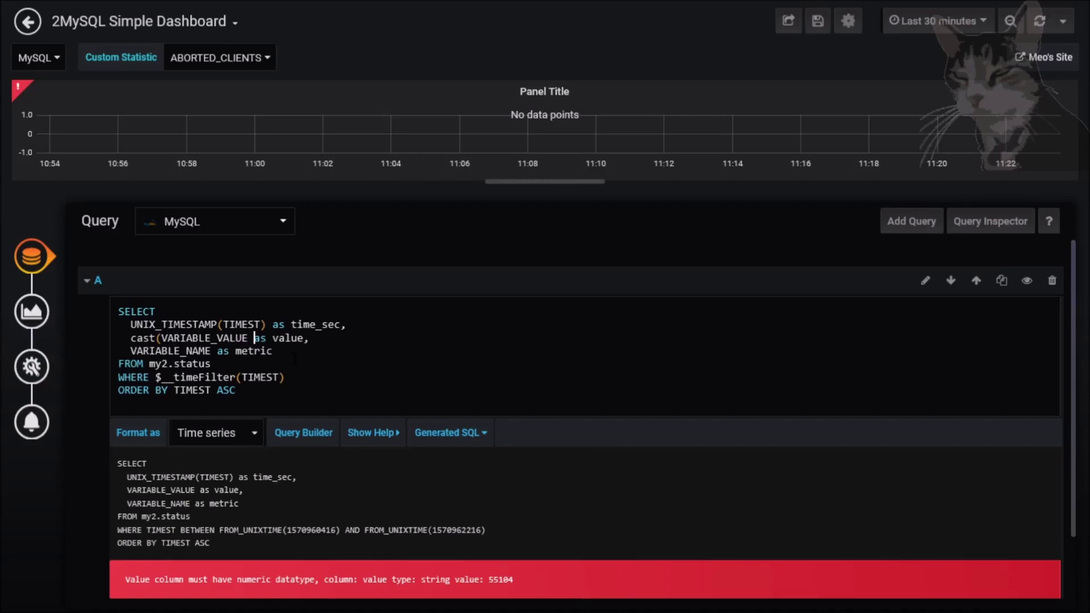
text(as signed) as)
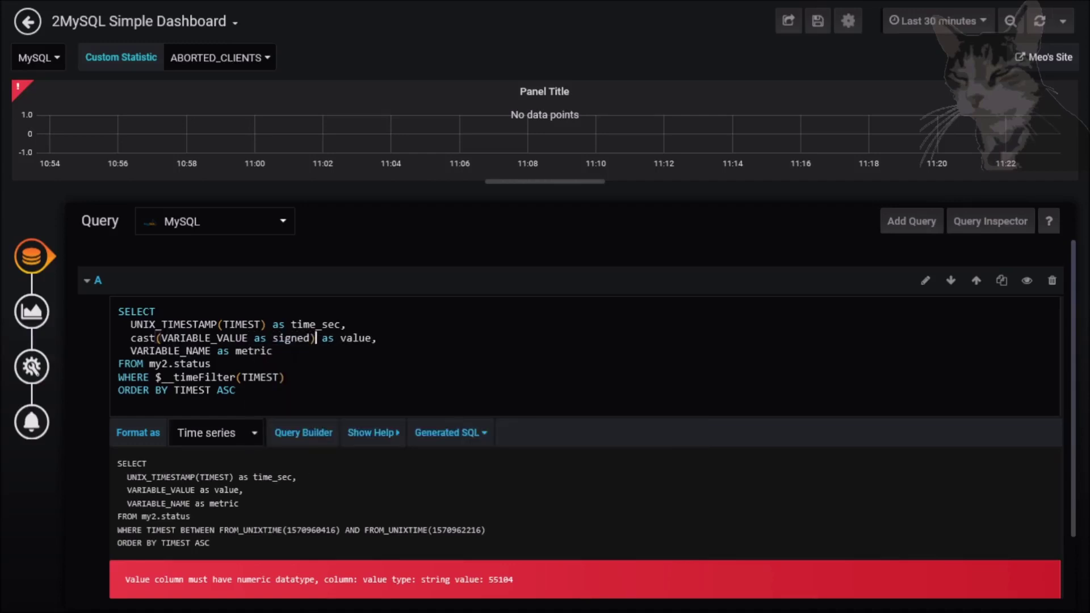
key(Right)
key(Right)
key(Right)
key(Right)
key(Right)
click(286, 377)
Try unsigned in the cast, then revert it to signed
double_click(304, 338)
click(273, 338)
text(un)
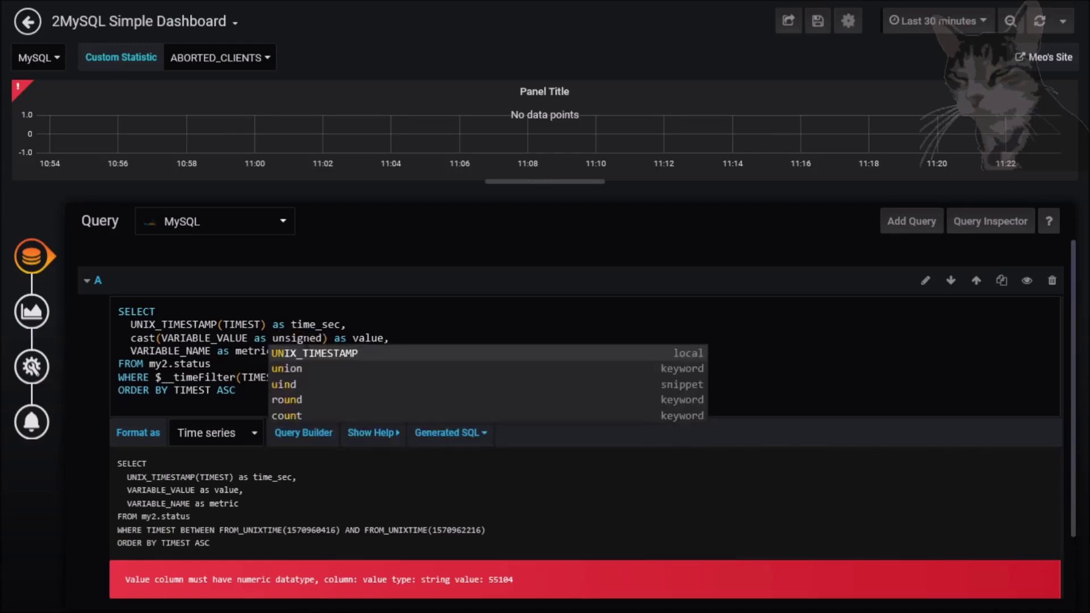
key(BackSpace)
key(BackSpace)
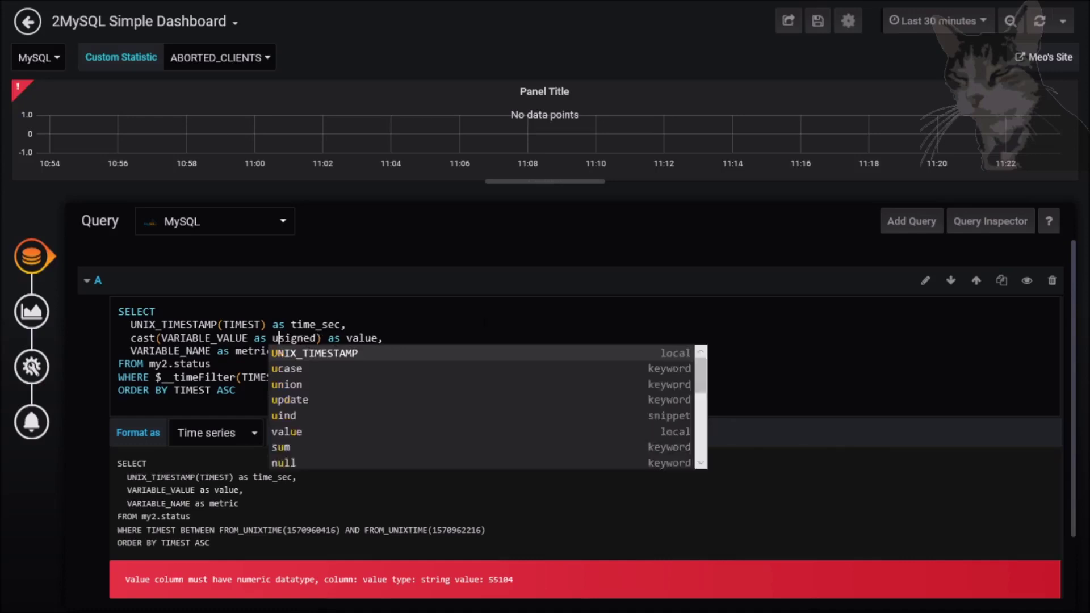
click(347, 324)
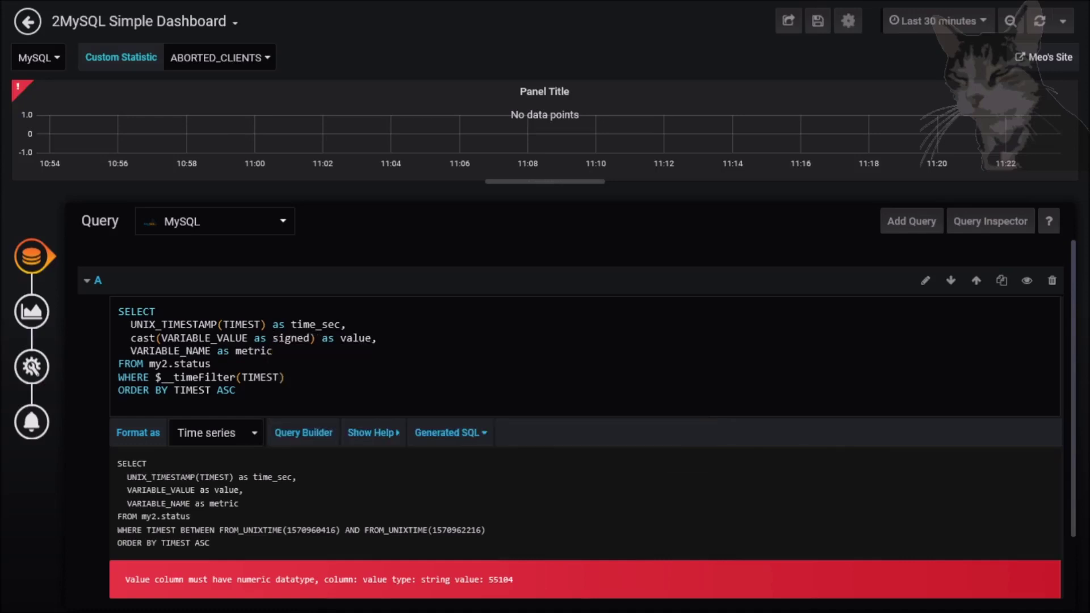
click(361, 364)
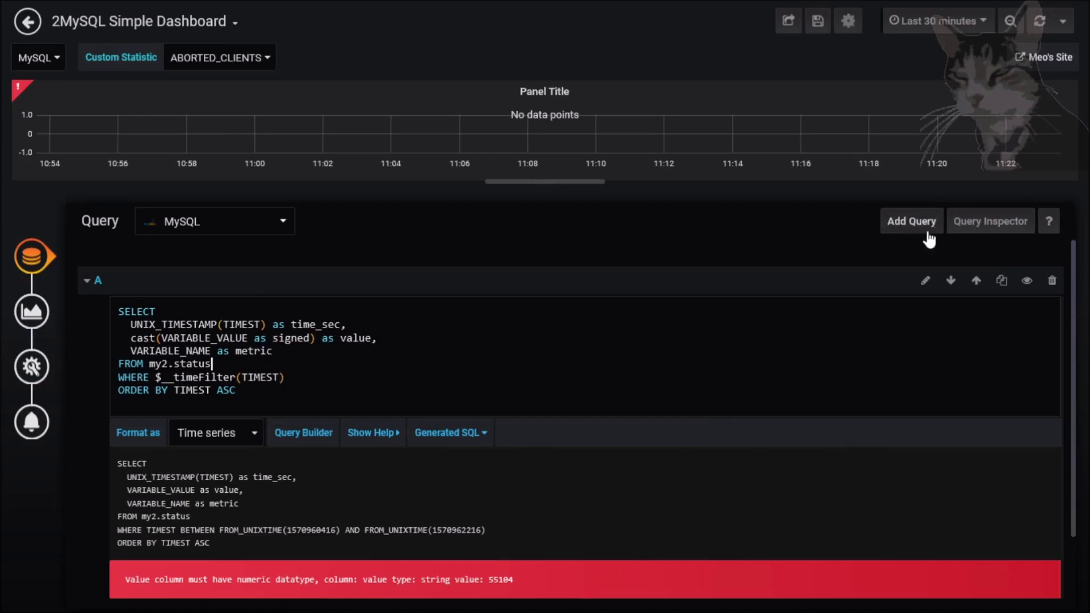
Open the Query Inspector and make the graph panel taller
click(975, 233)
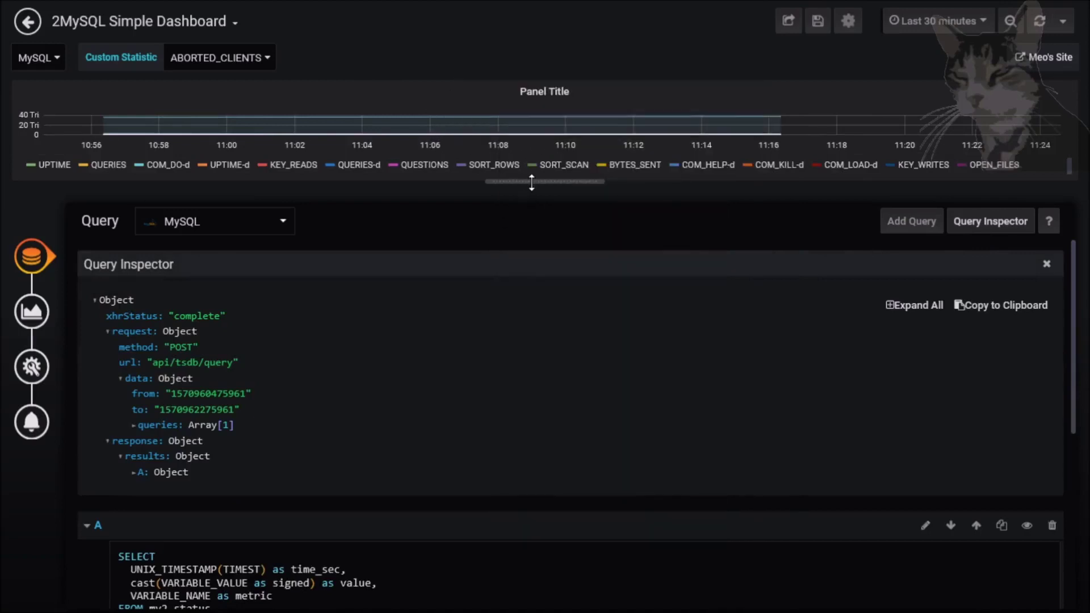
drag(532, 182, 533, 290)
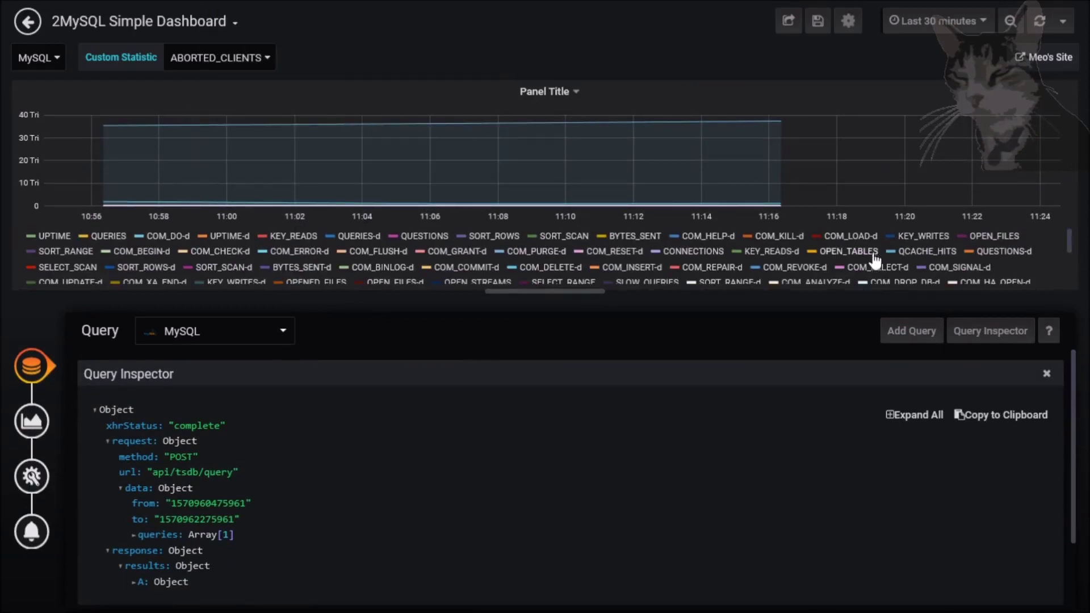
scroll(387, 284, down, 5)
scroll(178, 452, down, 3)
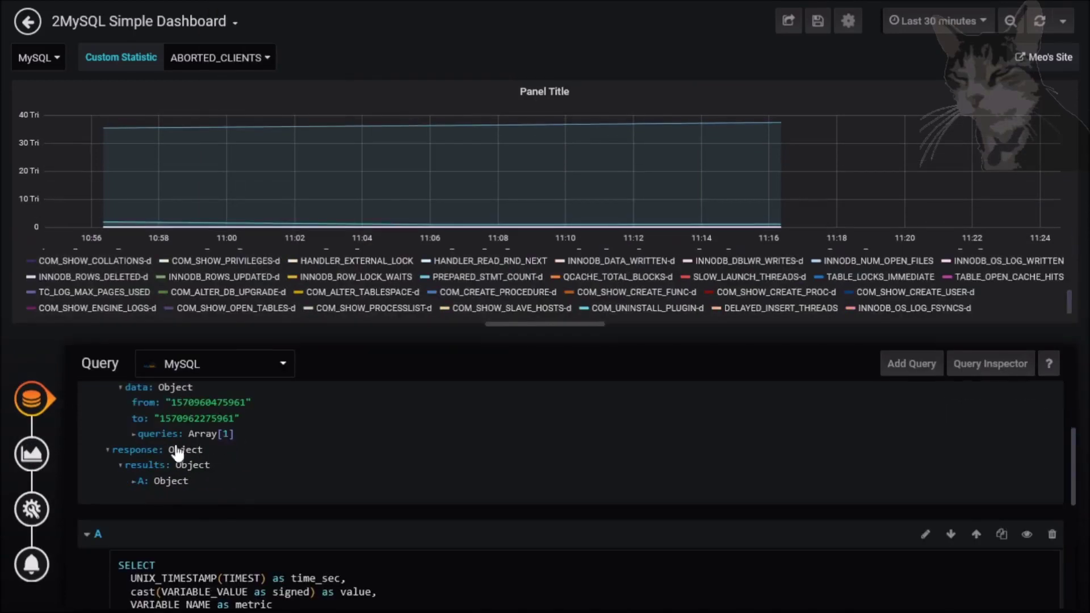
Drill into results A, series 0 (UPTIME) of the 448 series to show its three data points
click(133, 480)
scroll(217, 462, down, 2)
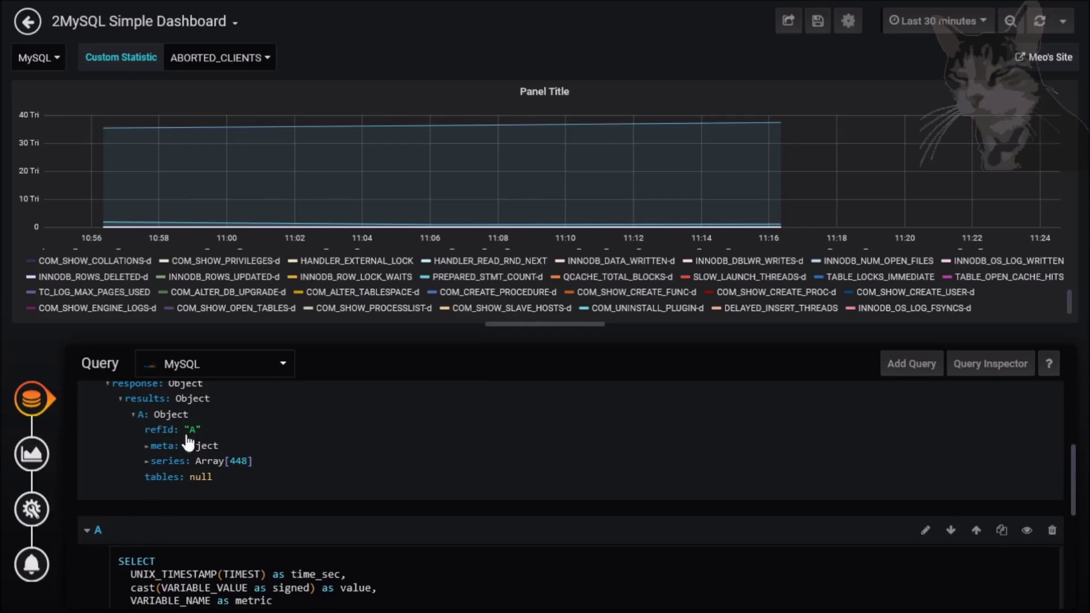
click(149, 462)
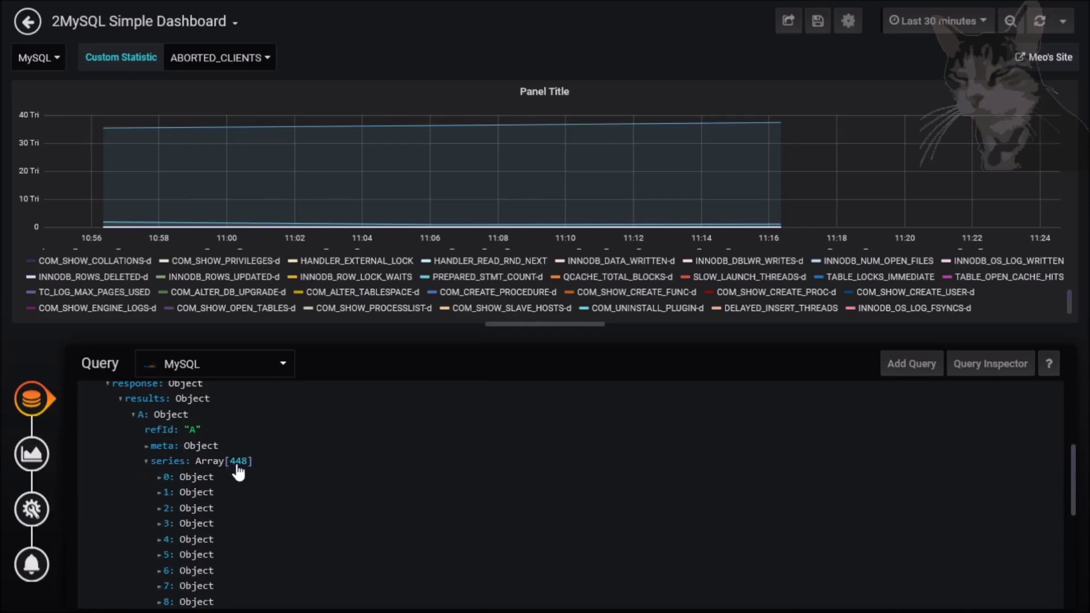
scroll(233, 454, down, 1)
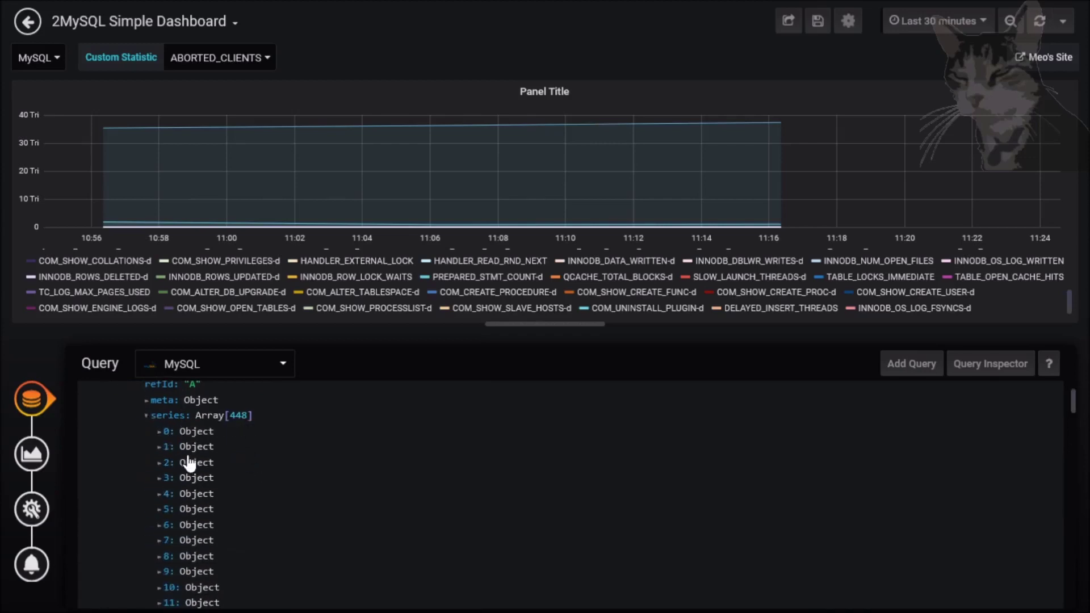
click(160, 436)
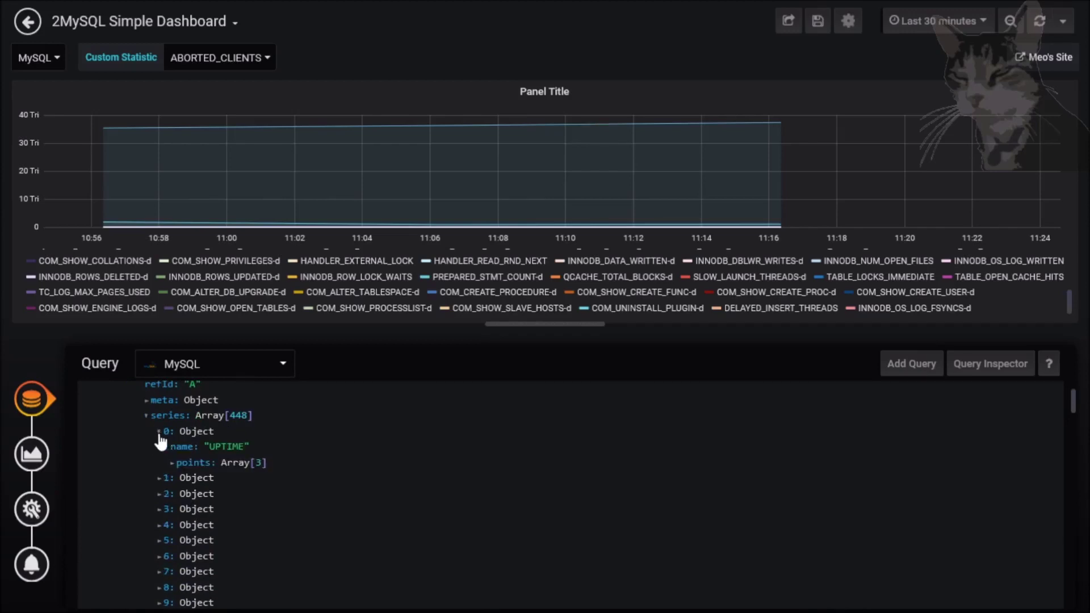
click(170, 464)
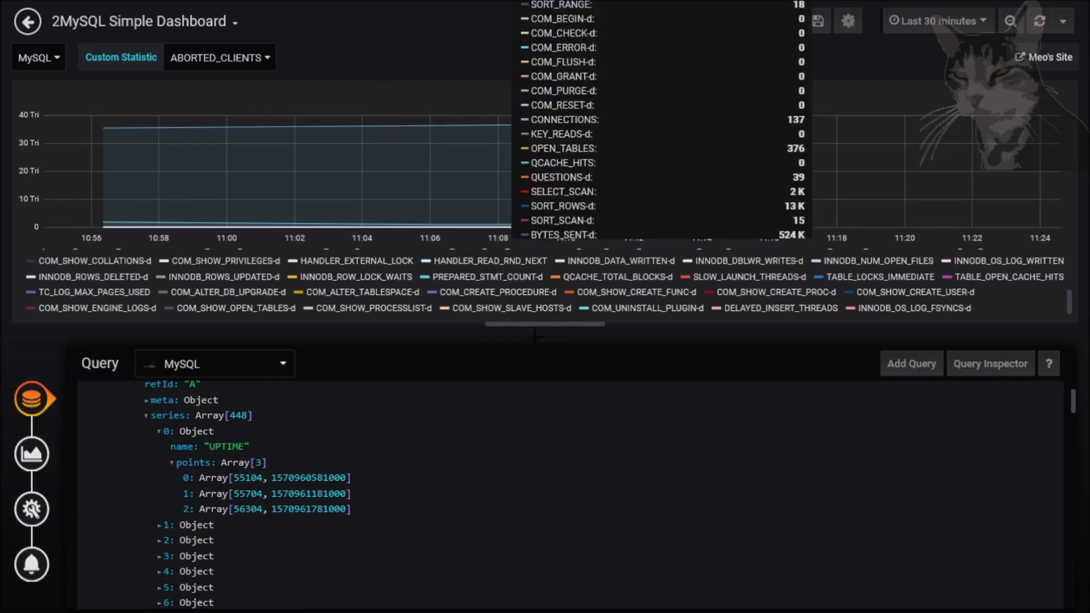
Collapse the series list, shrink the graph panel, and scroll the legend to find THREADS_RUNNING
click(145, 419)
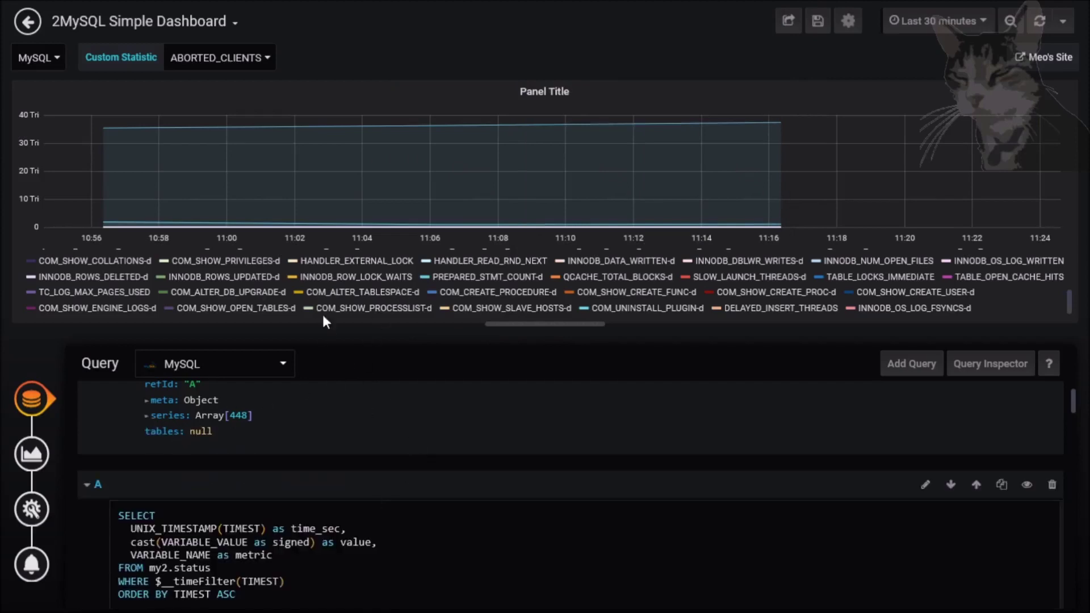
drag(514, 324, 520, 304)
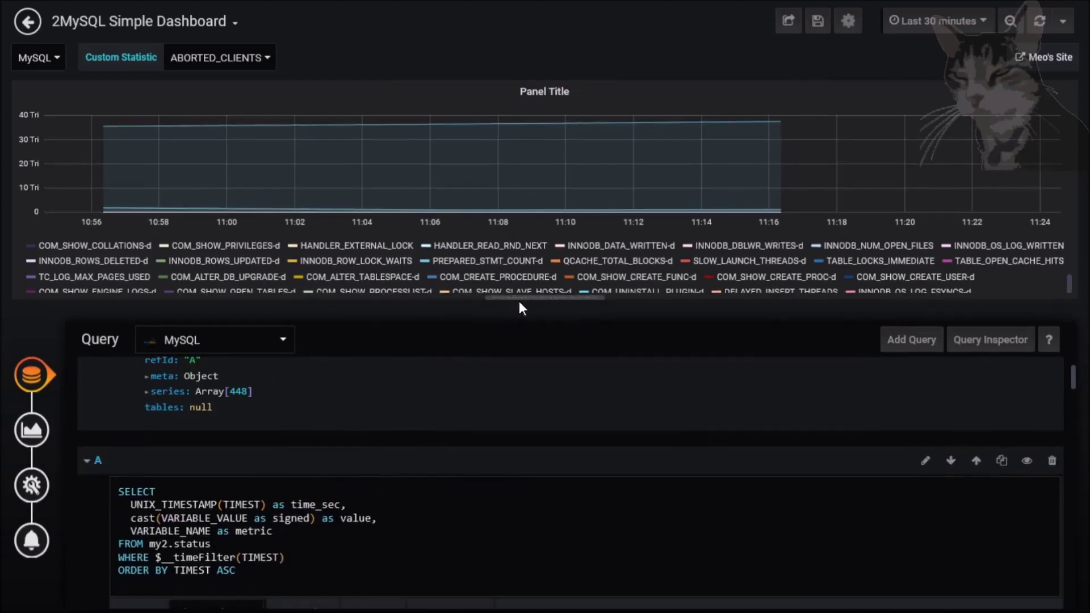
scroll(363, 266, down, 3)
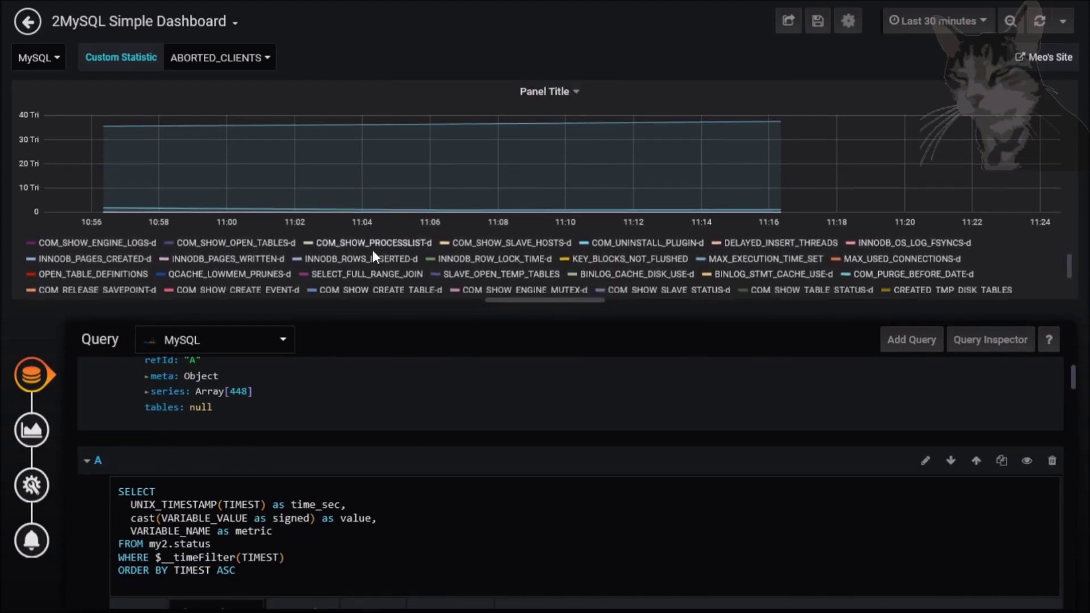
scroll(373, 254, down, 5)
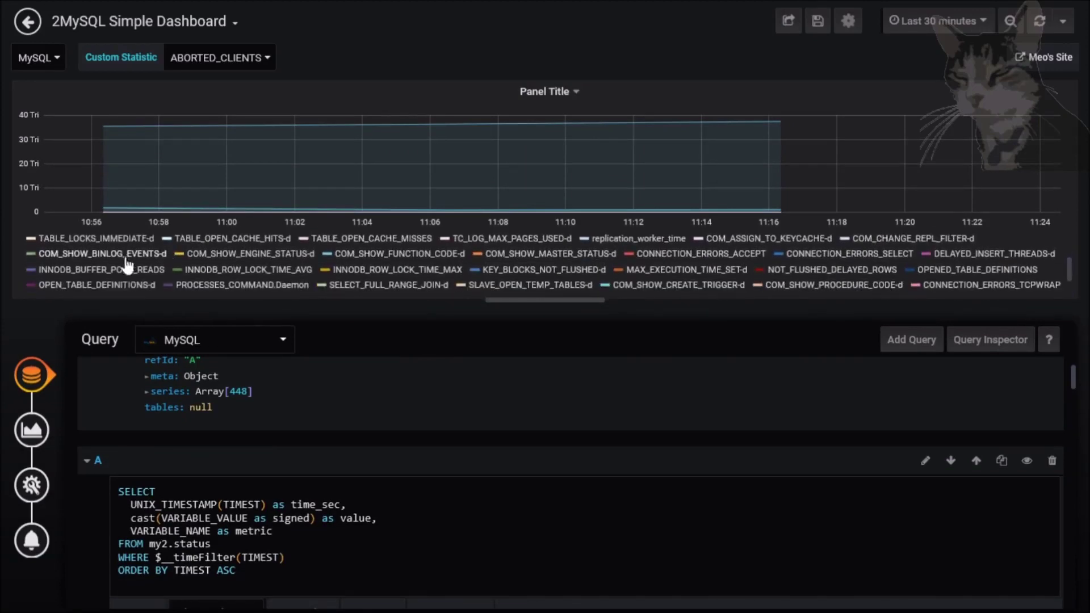
scroll(171, 261, down, 1)
scroll(192, 274, down, 3)
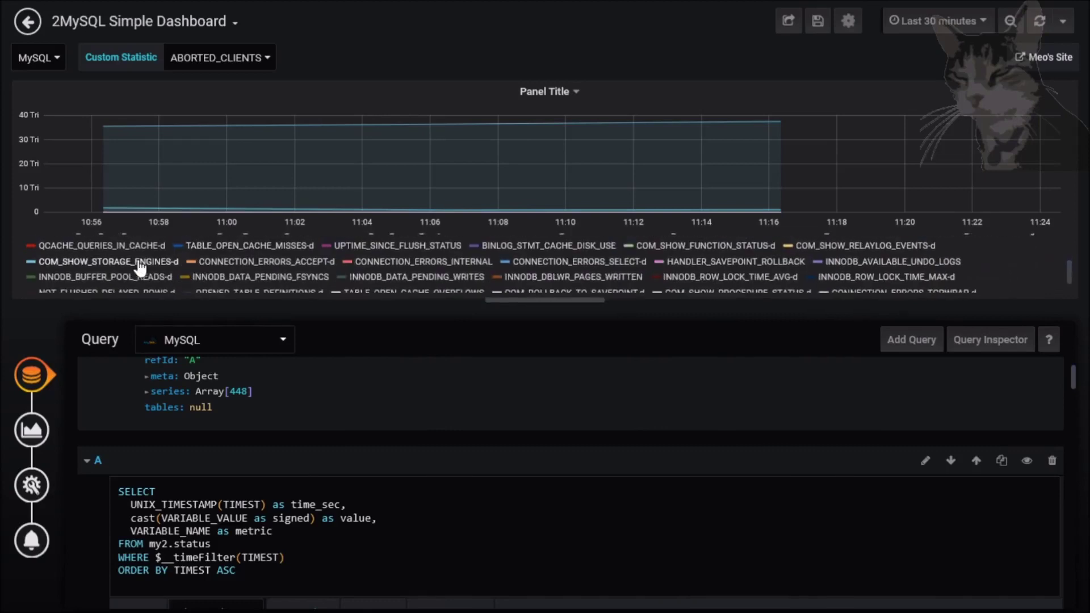
scroll(765, 268, down, 5)
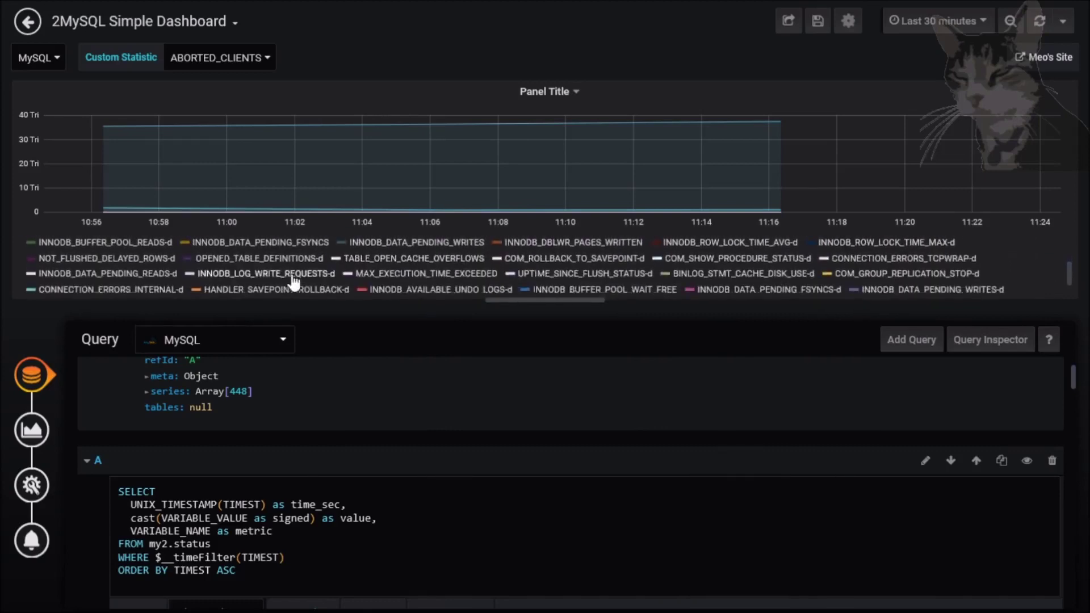
scroll(397, 278, up, 5)
scroll(395, 278, up, 5)
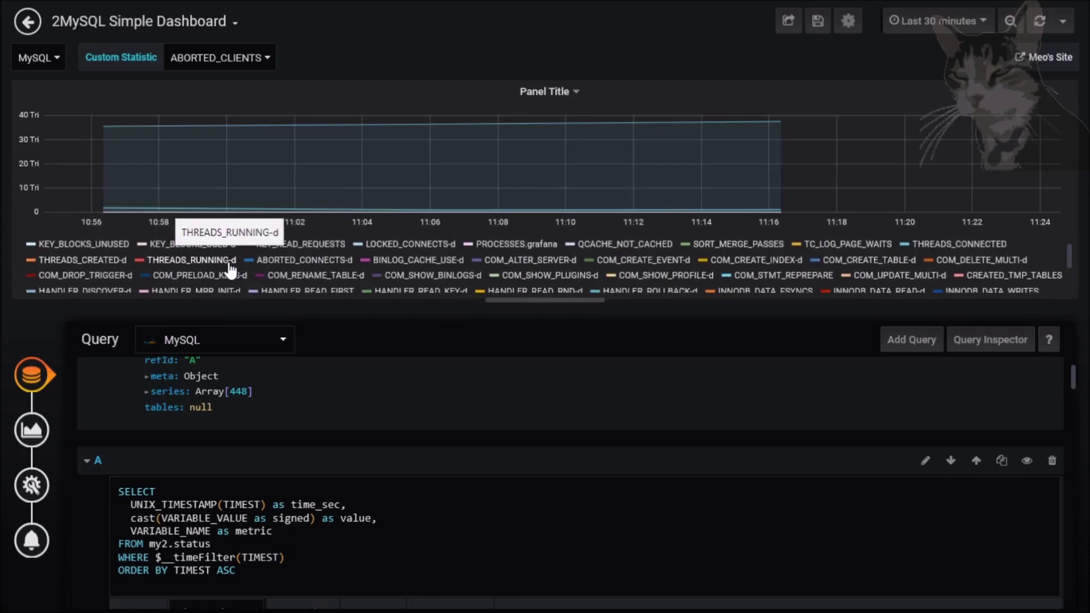
scroll(223, 275, up, 2)
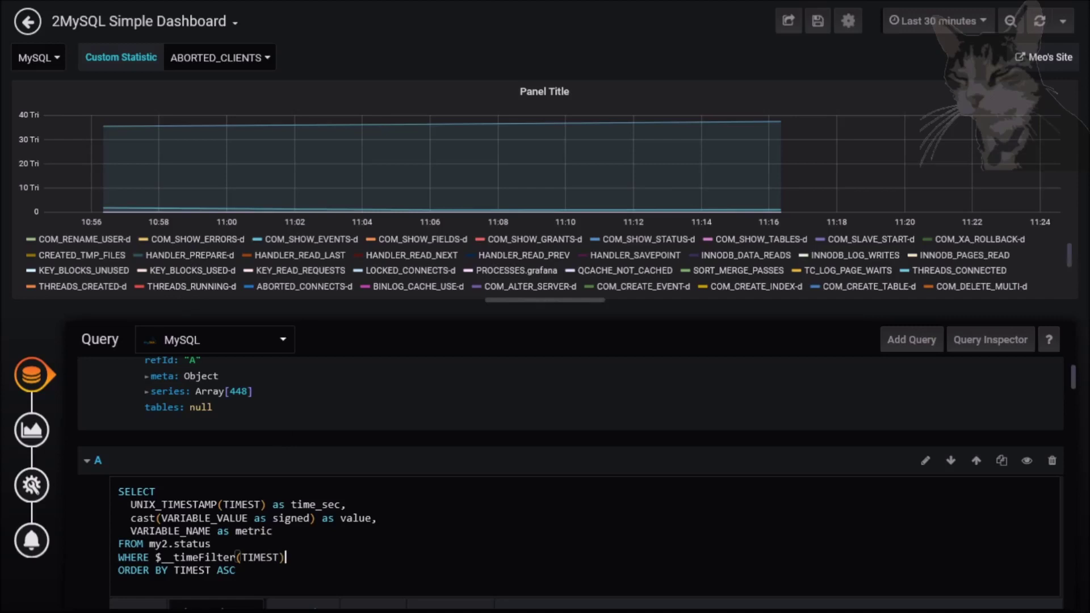
Add the condition "and VARIABLE_NAME = 'threads_running'" to the query and re-run it
key(Return)
text(and )
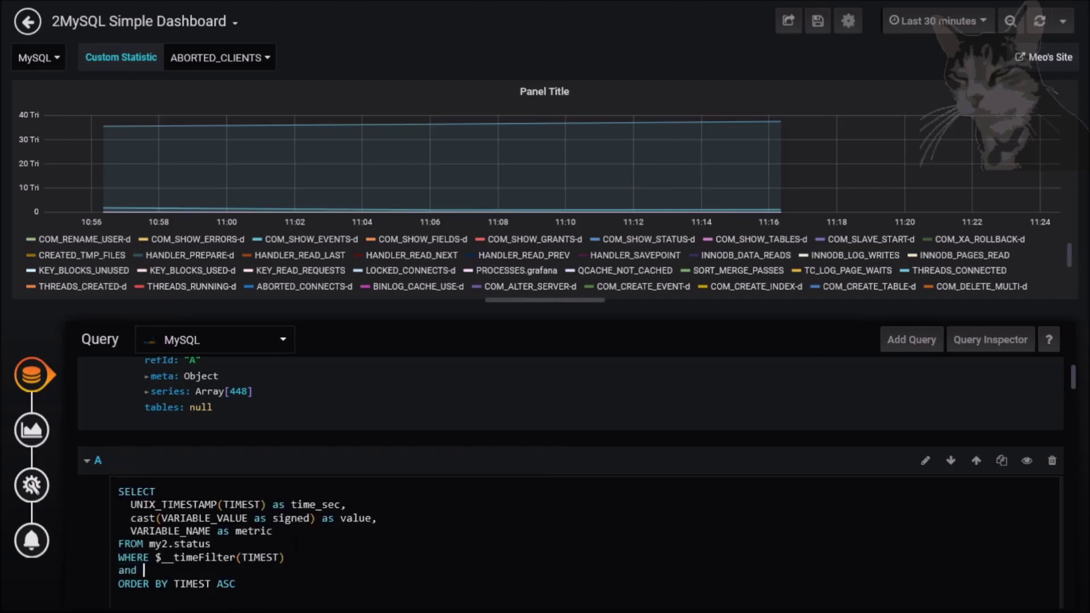
text(VARIAB)
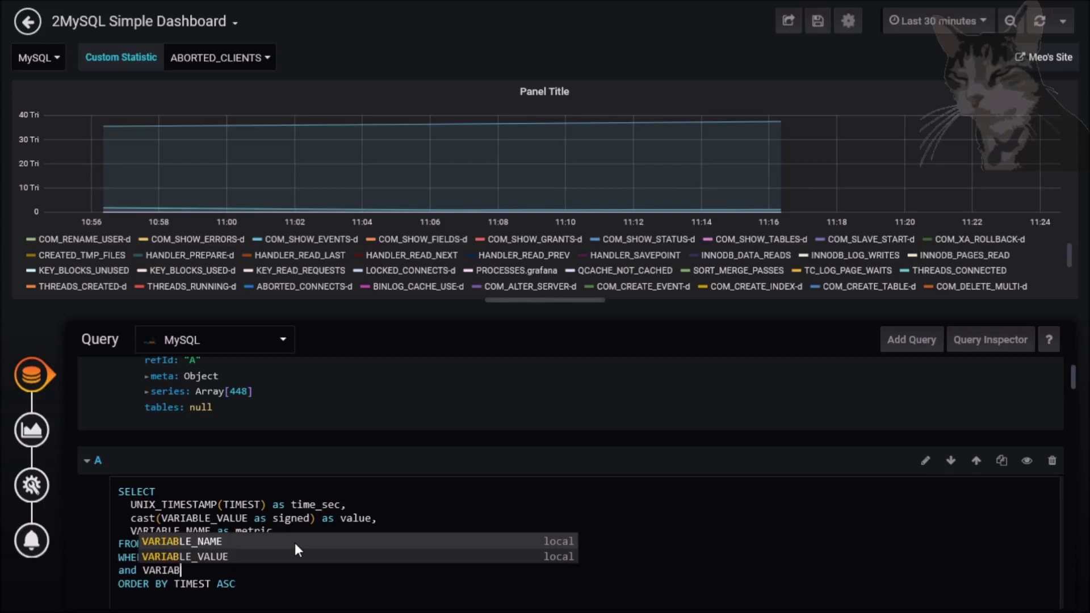
key(Return)
text(= )
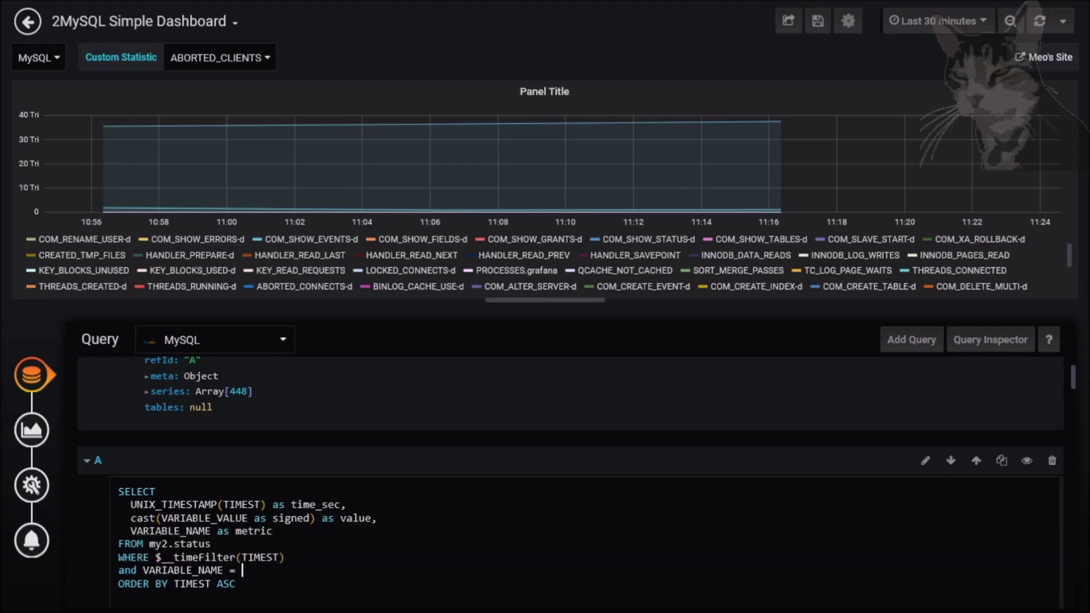
text('threads_running)
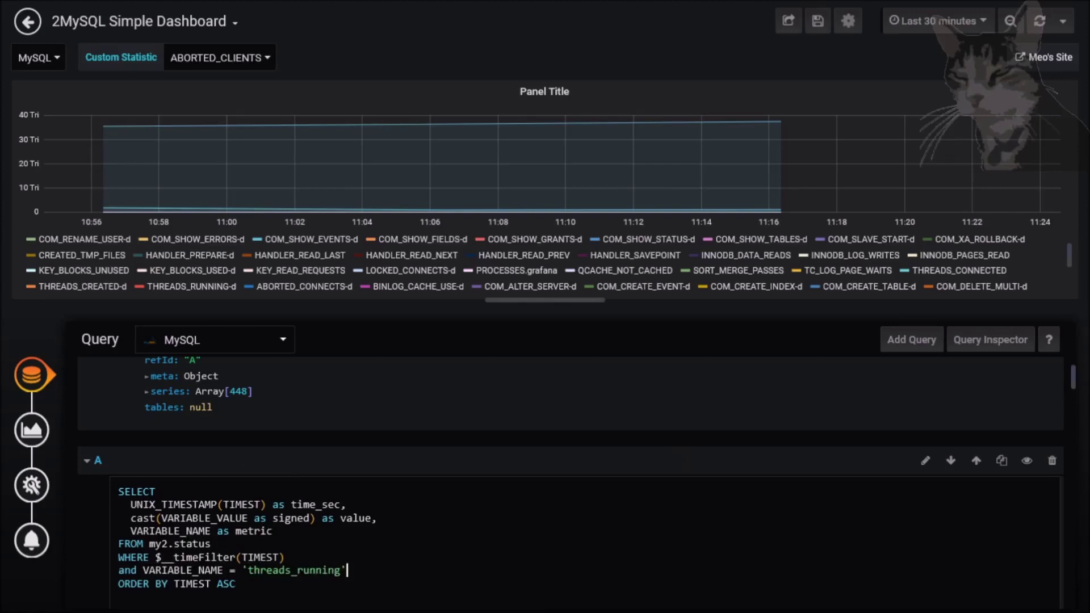
click(980, 343)
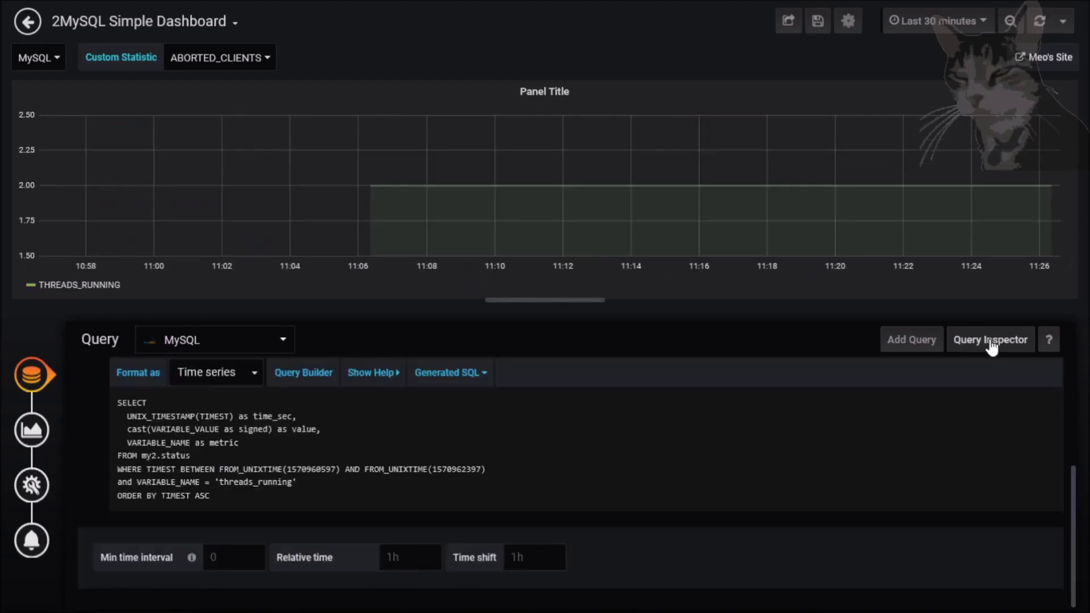
Expand the response's series 0 to list THREADS_RUNNING's three data points, each valued 2
click(132, 400)
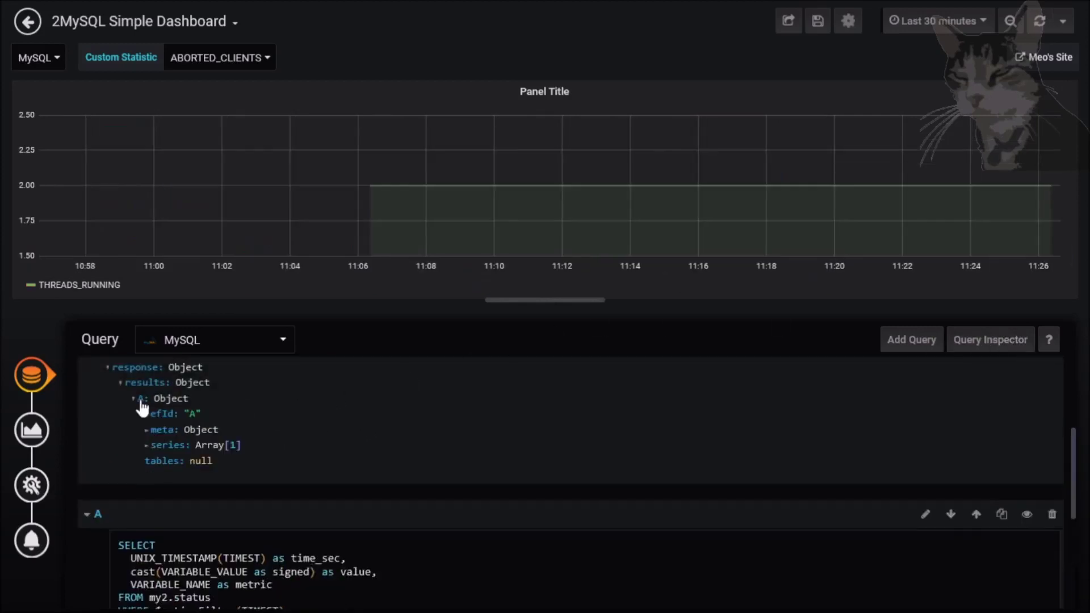
click(147, 448)
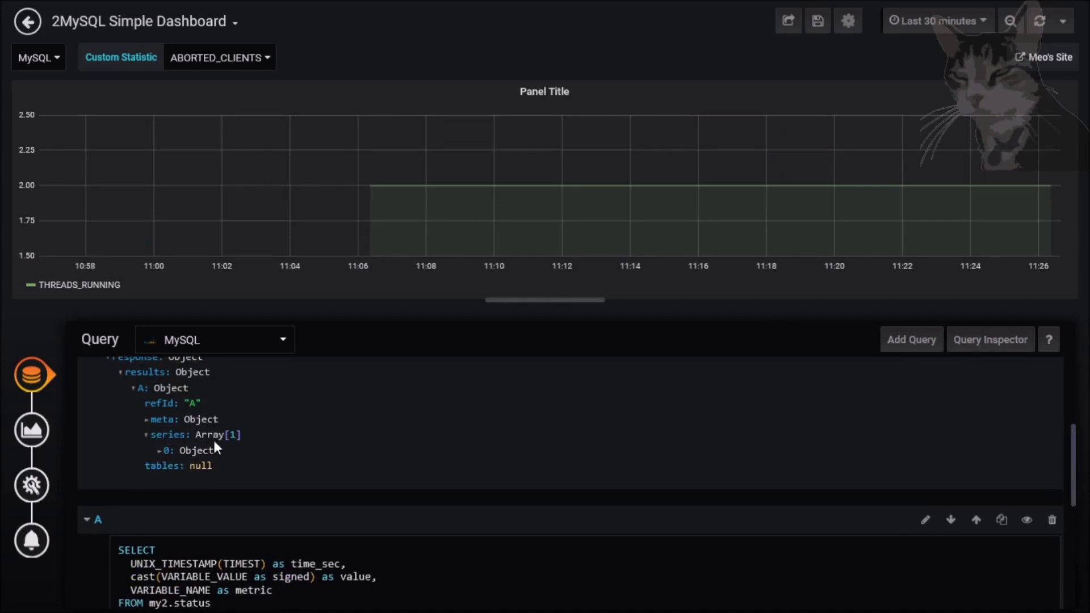
scroll(163, 454, down, 1)
click(162, 423)
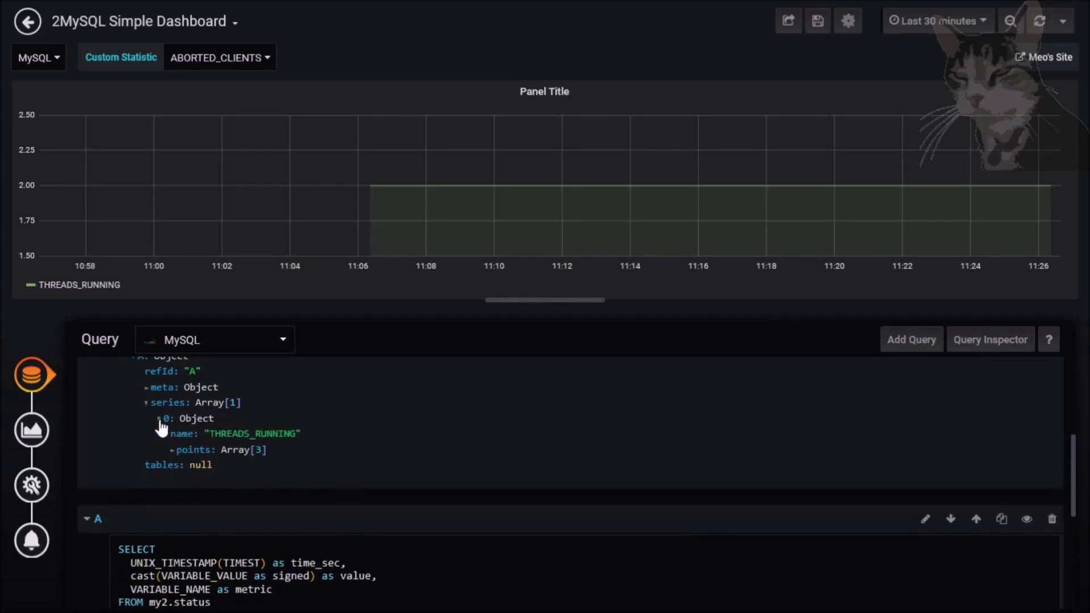
click(173, 450)
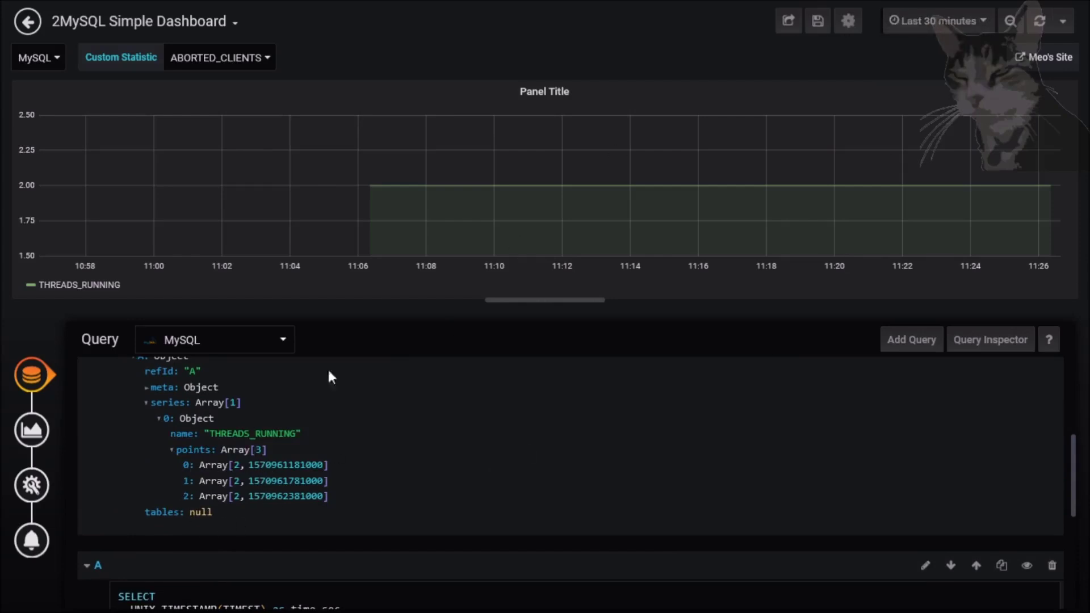
Shorten the graph panel and select the $__timeFilter macro in the SQL
drag(562, 299, 562, 286)
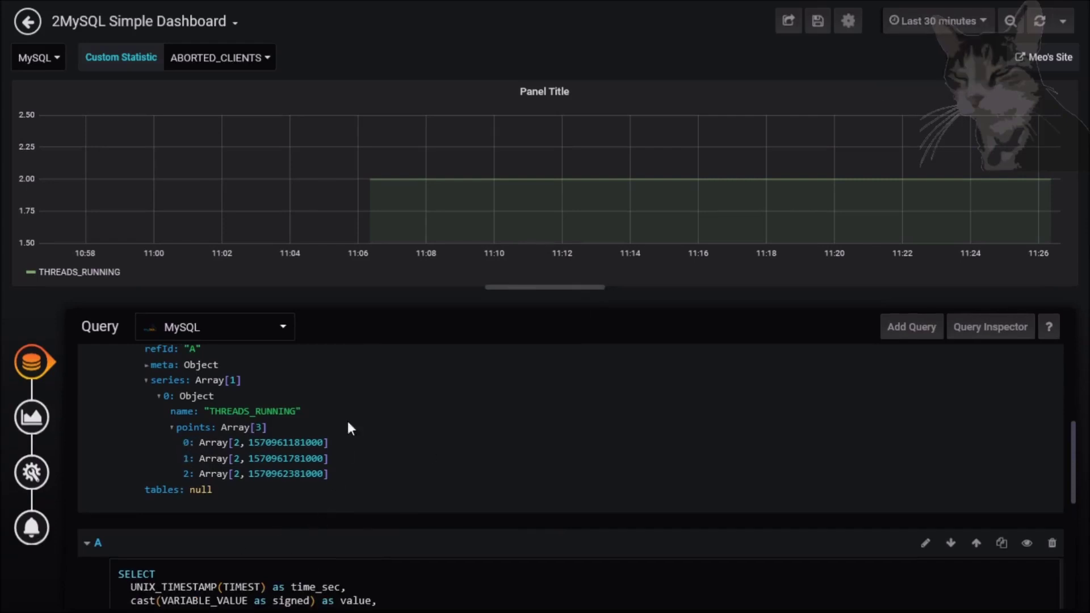
scroll(348, 423, down, 3)
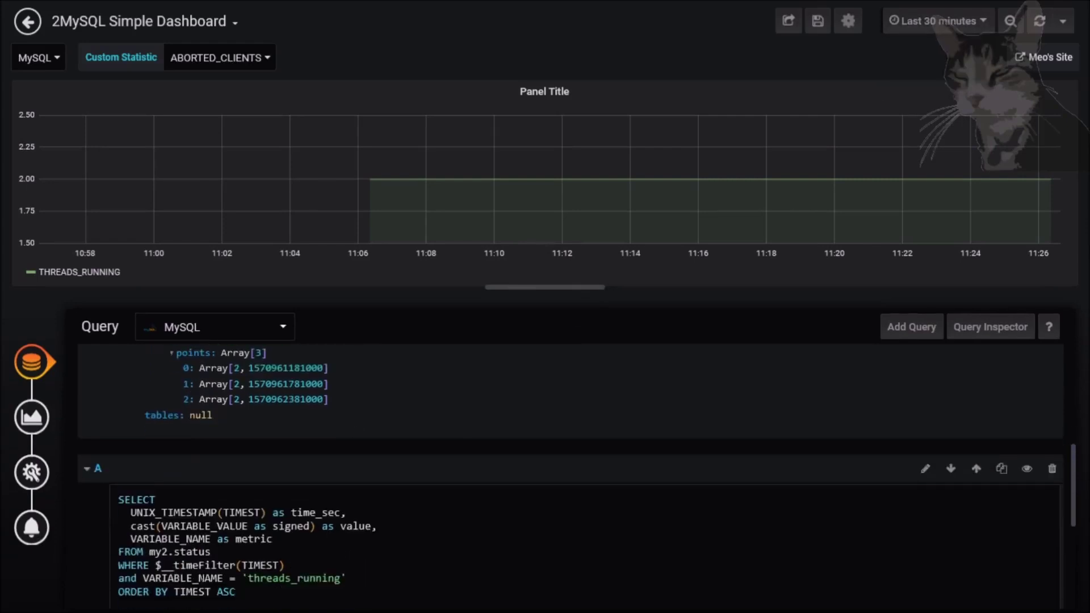
double_click(192, 555)
scroll(256, 393, up, 2)
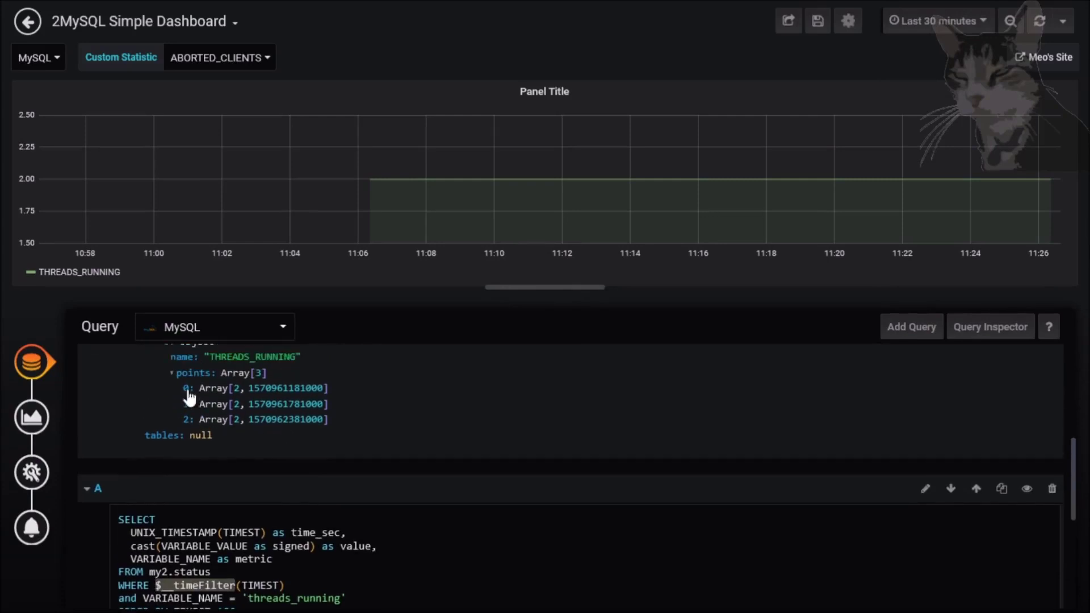
click(912, 21)
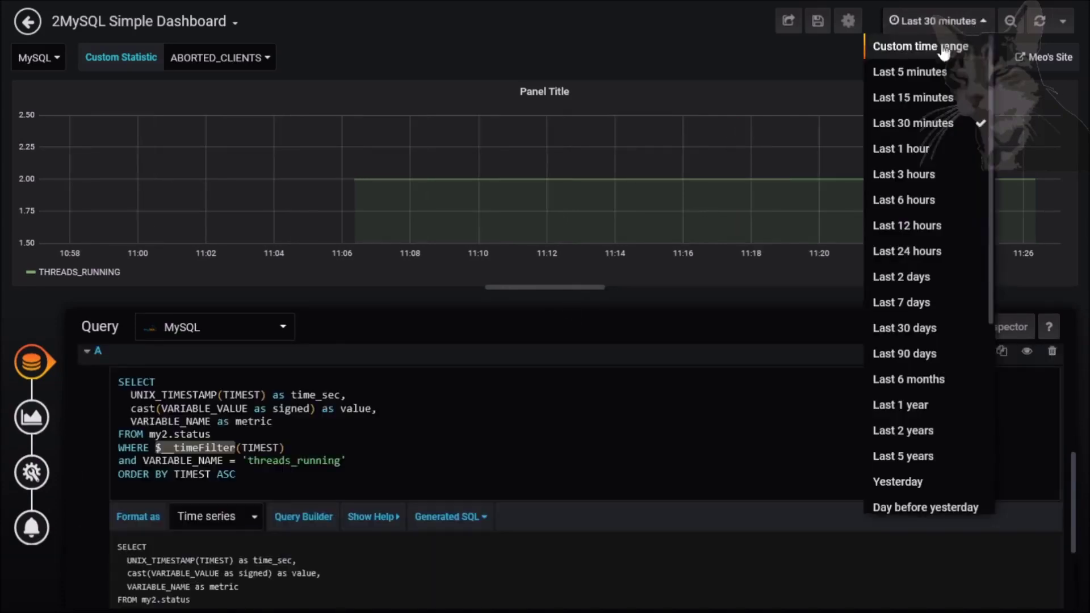
Set the time range to Last 1 hour and list THREADS_RUNNING's six data points
click(904, 147)
scroll(185, 404, up, 5)
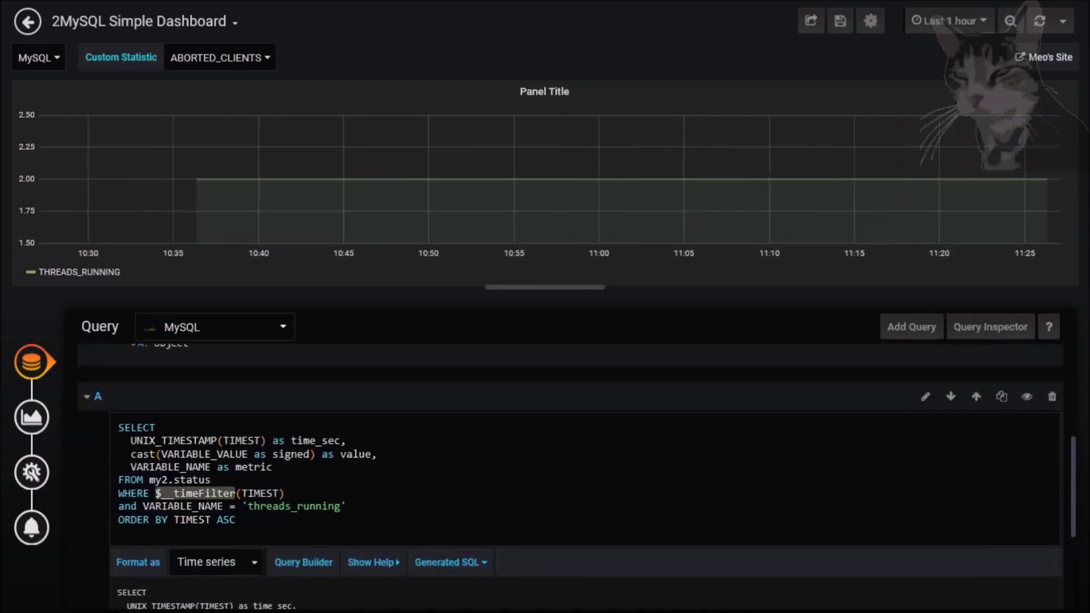
scroll(186, 405, up, 4)
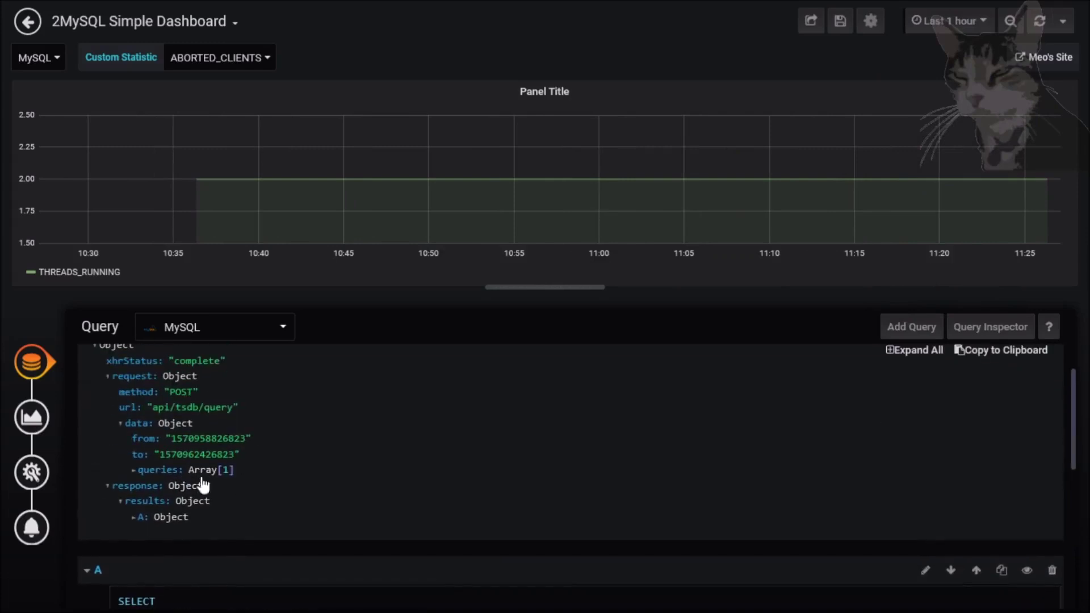
click(134, 518)
scroll(160, 545, down, 1)
click(158, 540)
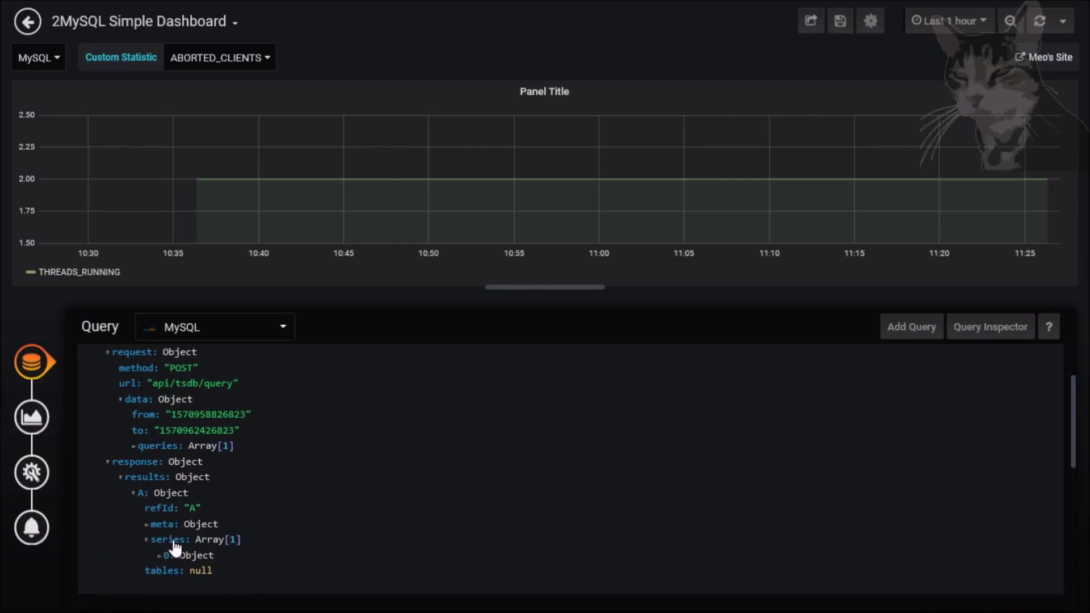
click(159, 554)
scroll(254, 554, down, 2)
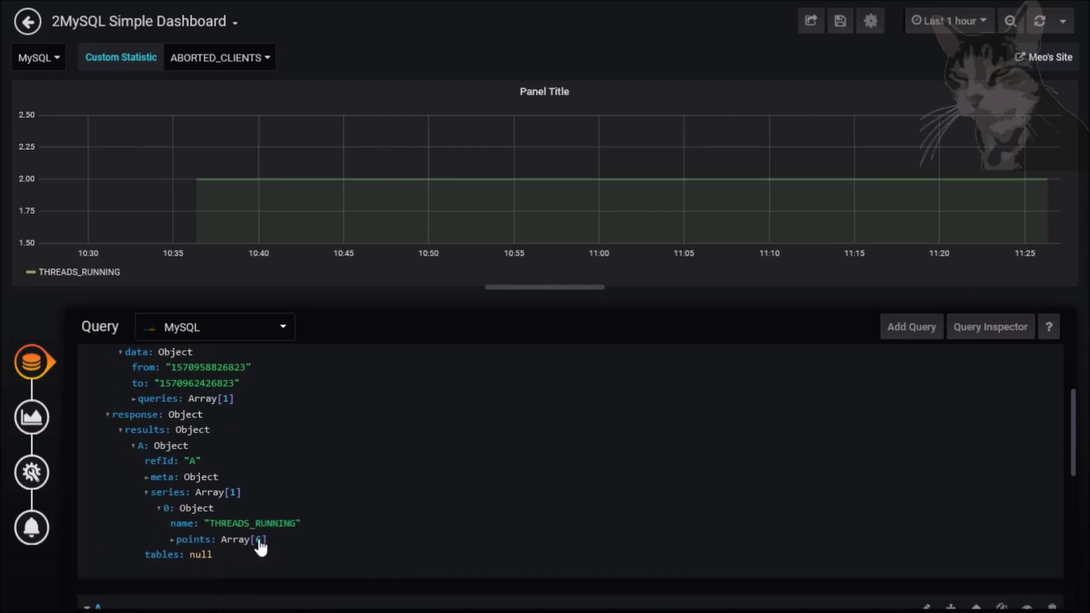
click(180, 542)
scroll(227, 545, down, 3)
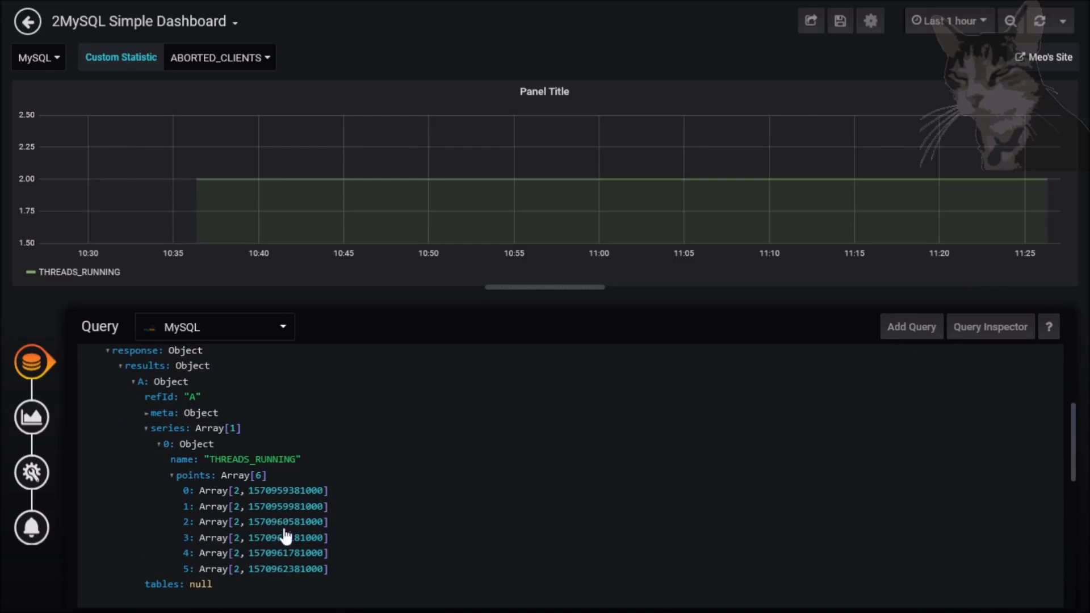
Widen the time range to Last 3 hours and list the series' 18 data points
click(974, 29)
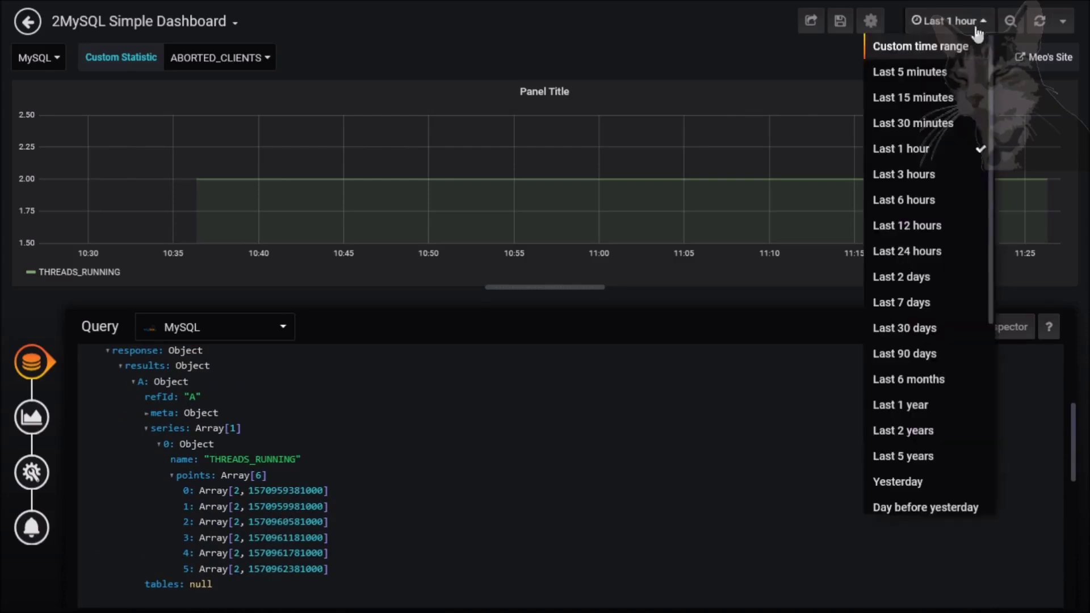
click(914, 174)
click(134, 381)
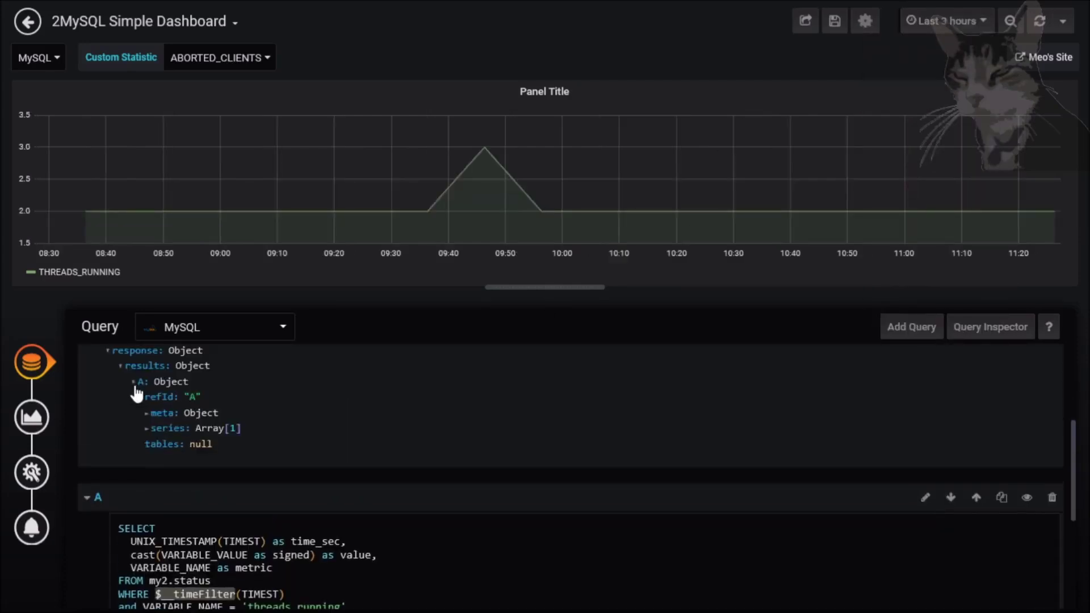
click(147, 429)
click(160, 444)
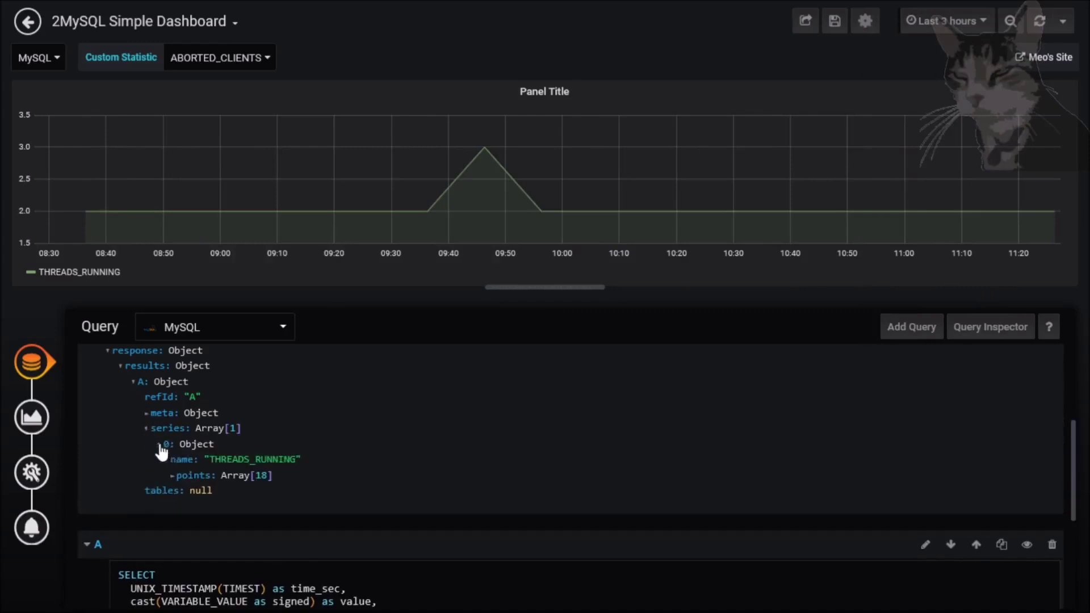
click(172, 475)
scroll(314, 385, down, 2)
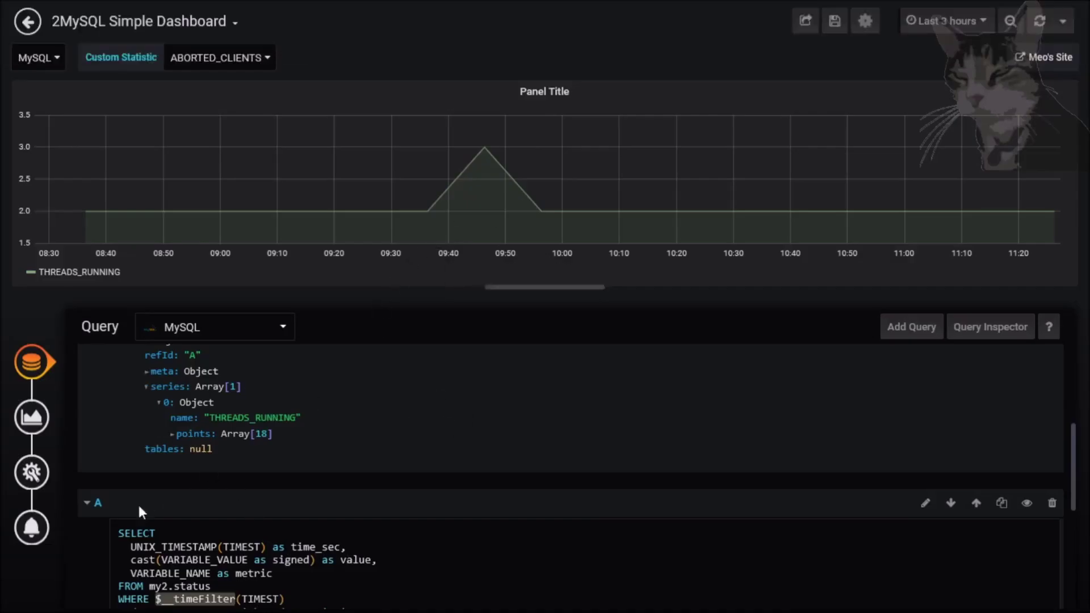
Close the Query Inspector, then select and deselect the query text and table name my2.status
click(988, 328)
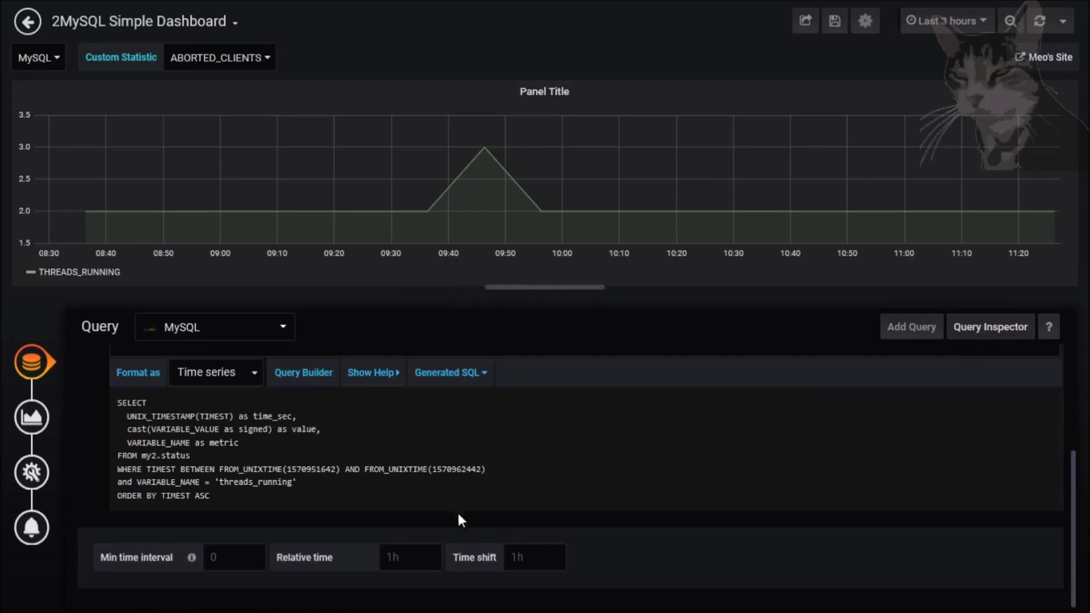
key(shift+Down)
key(shift+Down)
key(shift+Down)
key(shift+Down)
key(shift+Down)
key(shift+Down)
key(shift+Down)
key(shift+Down)
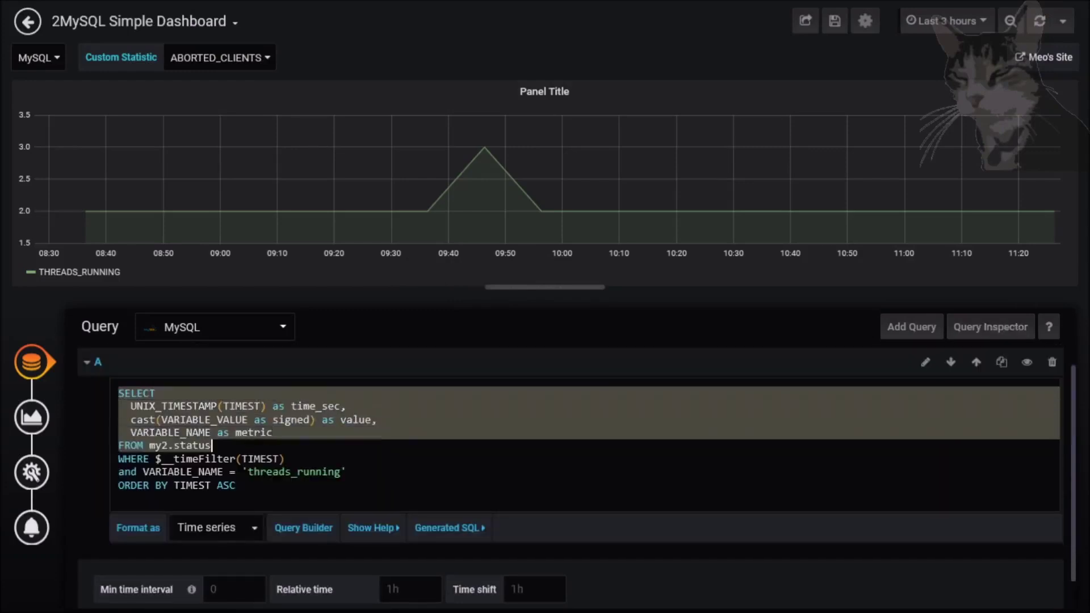
click(411, 472)
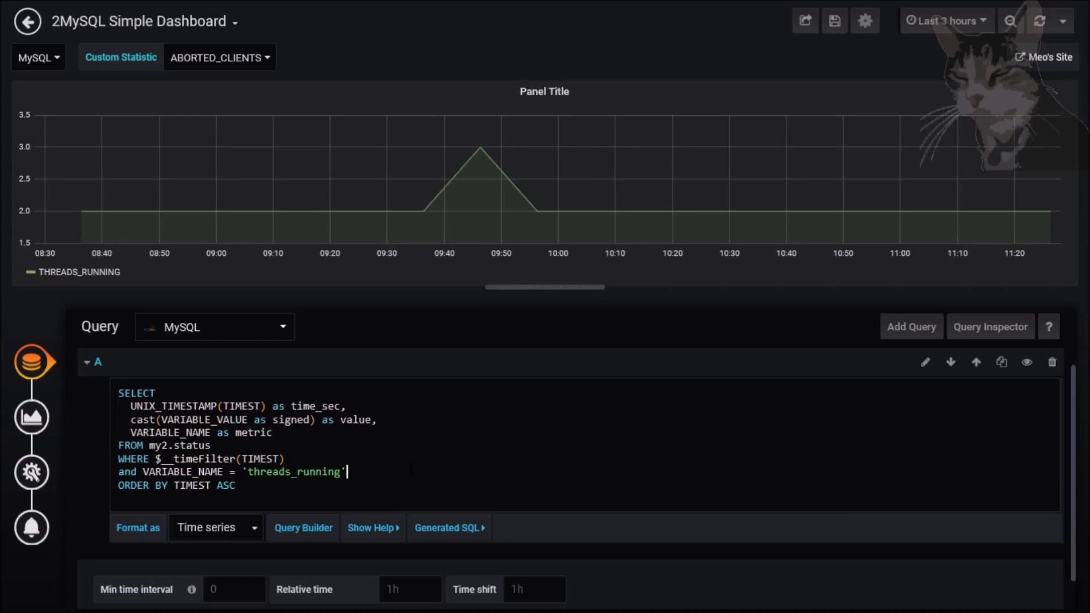
drag(150, 445, 211, 446)
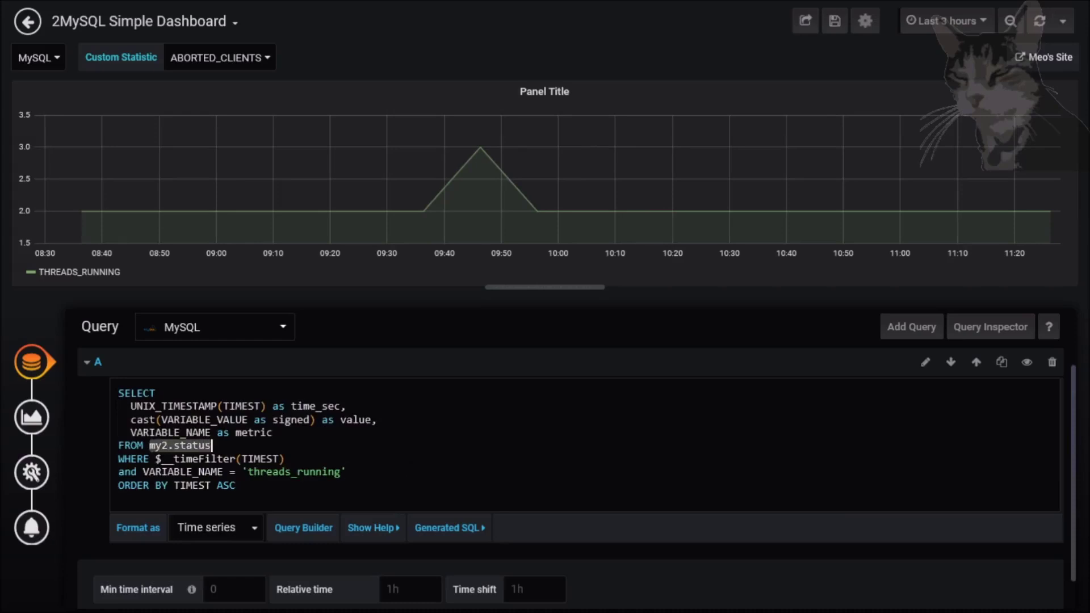
click(249, 432)
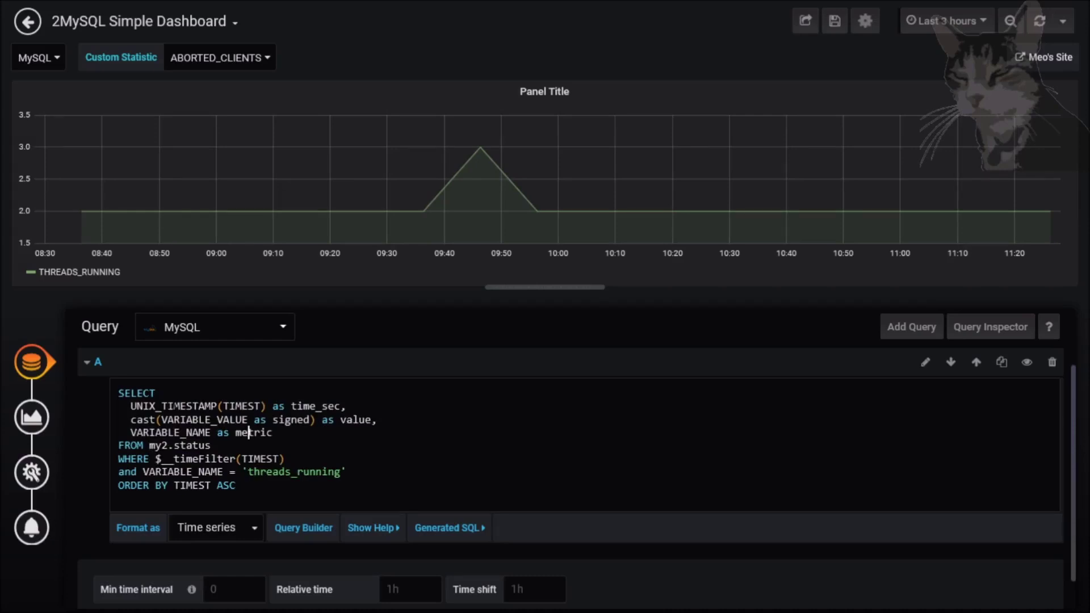
Show the Generated SQL with its FROM_UNIXTIME range and select all of it
click(463, 534)
scroll(465, 537, down, 3)
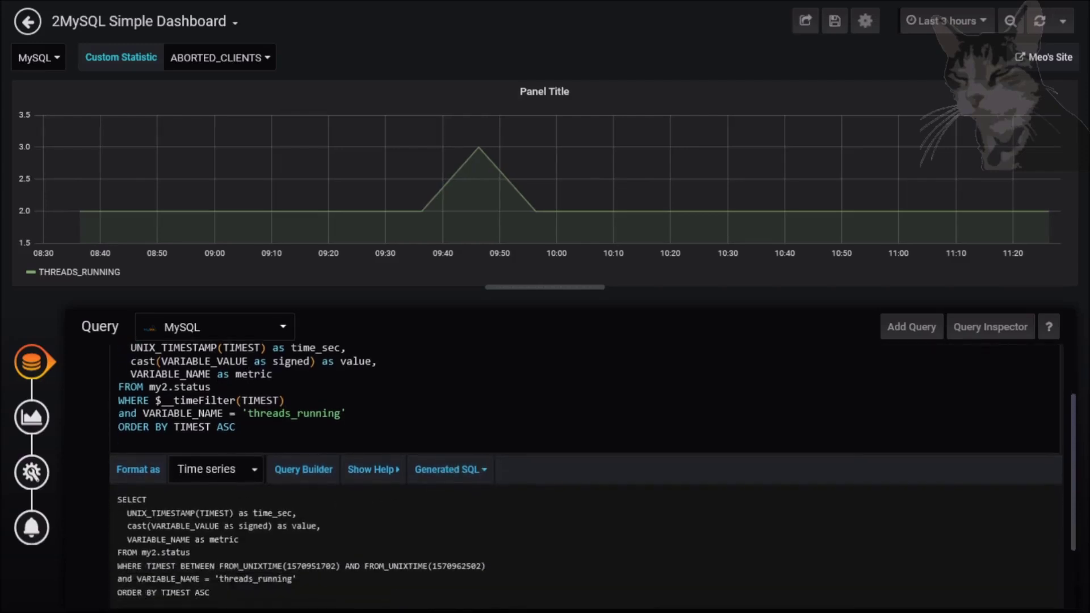
drag(226, 570, 117, 477)
key(ctrl+c)
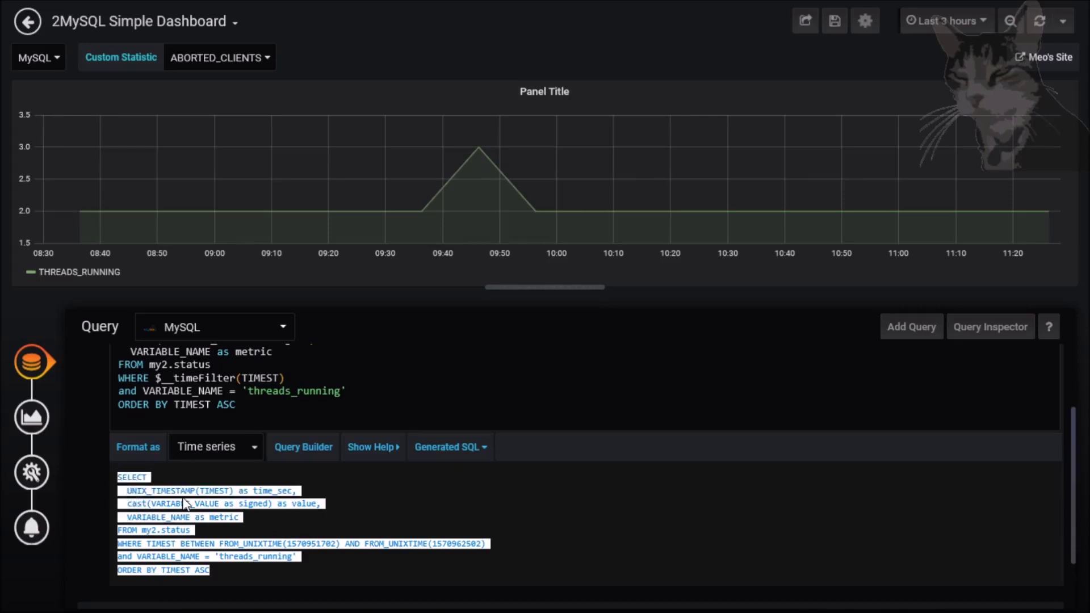
Paste the generated SQL into the PuTTY mysql prompt, add ';' and run it
key(alt+Tab)
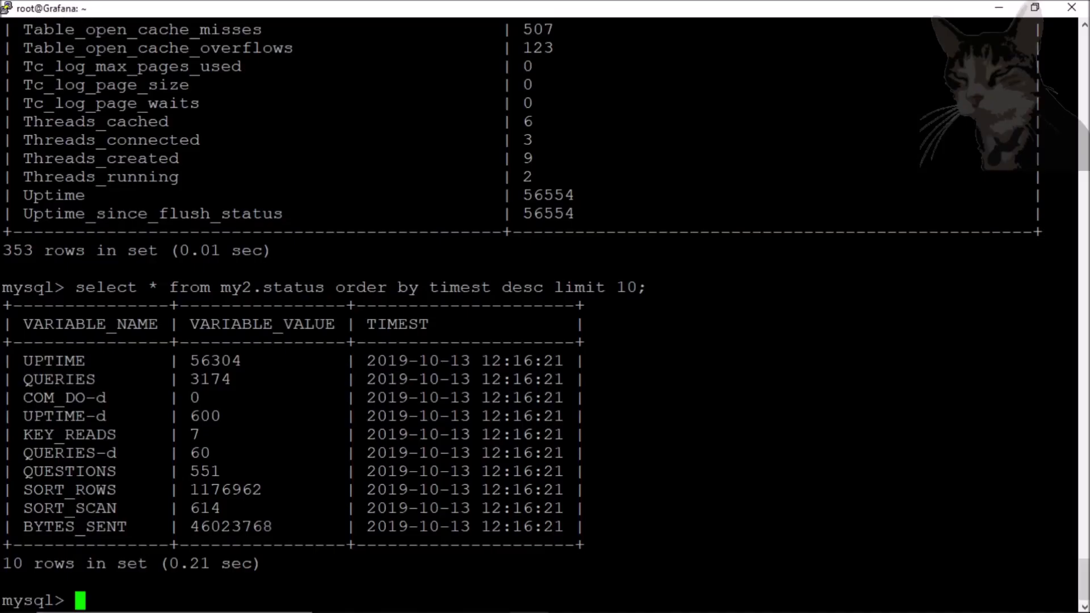
key(shift+Insert)
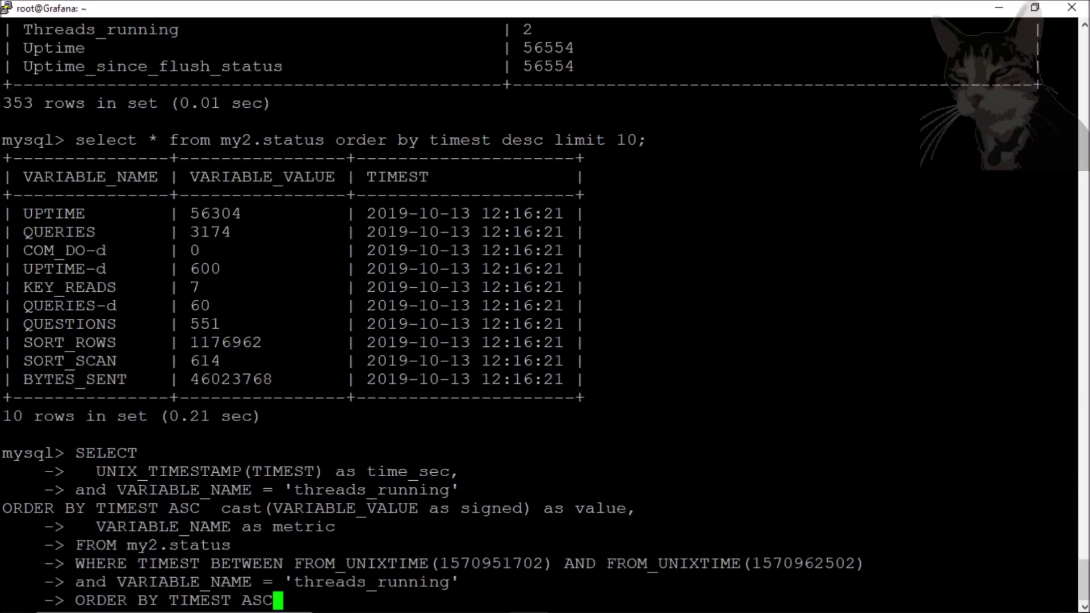
text(;)
key(Return)
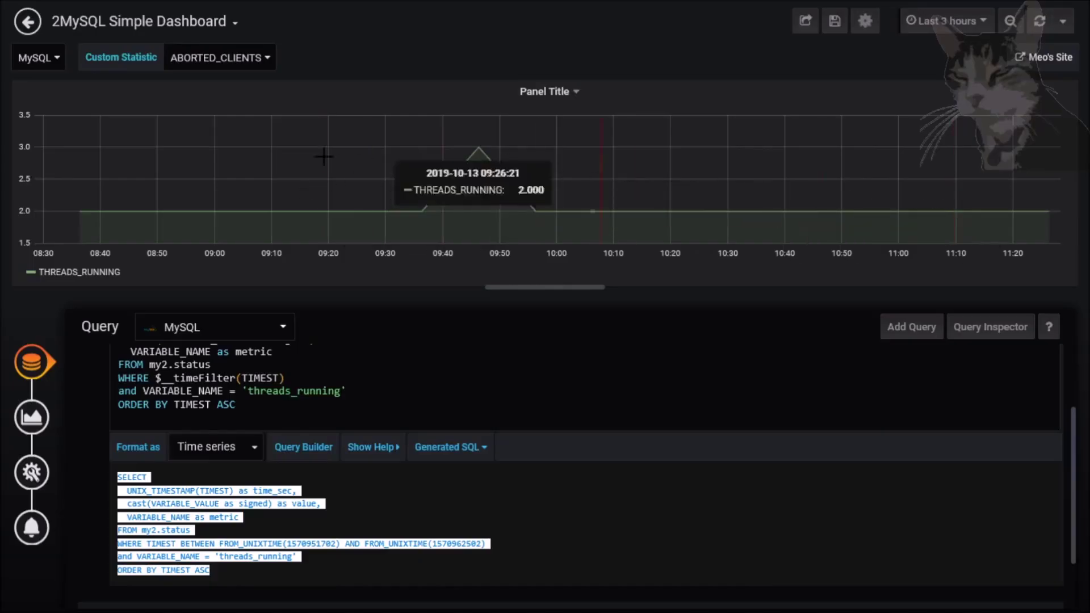
Clear the Generated SQL selection in the query A editor
click(347, 518)
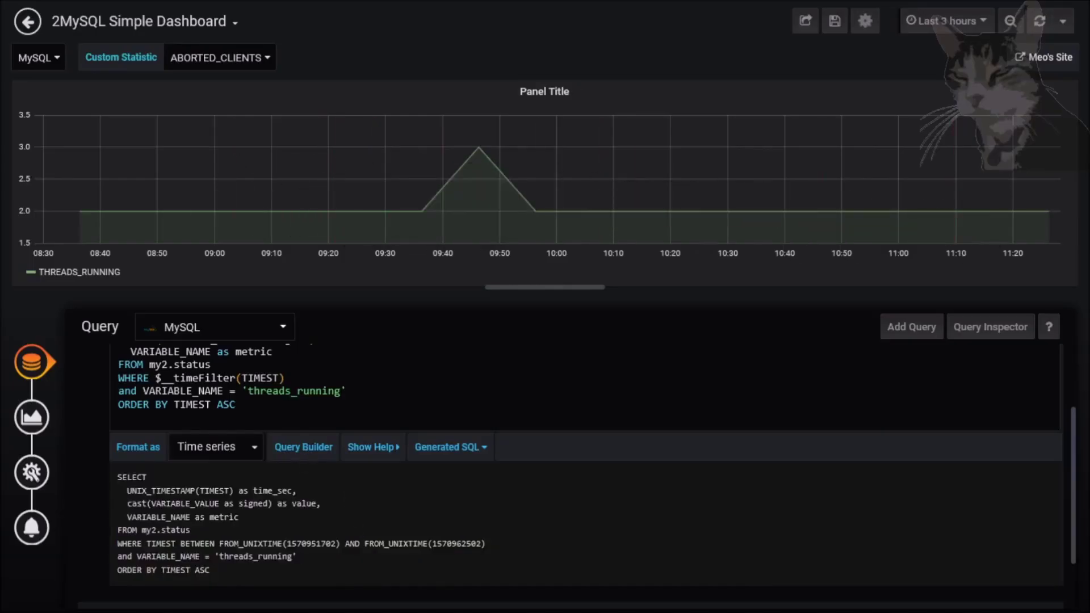